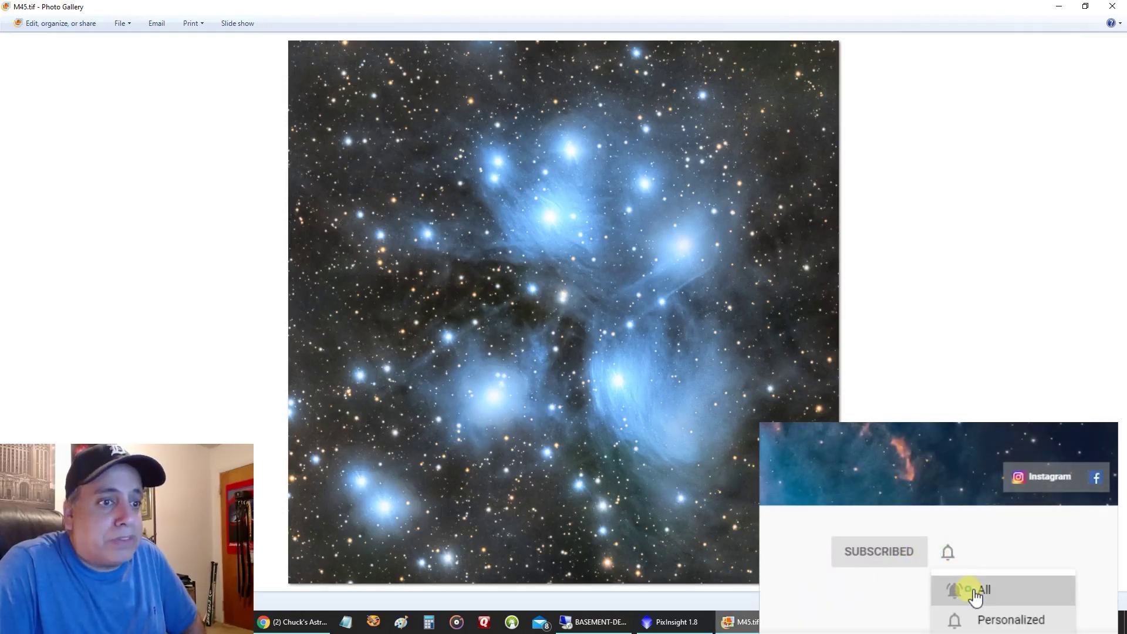
# Switch from the M45.tif image to mirror.jpg, the telescope rig photo, in Photos.
pyautogui.hotkey('alt', 'Tab')
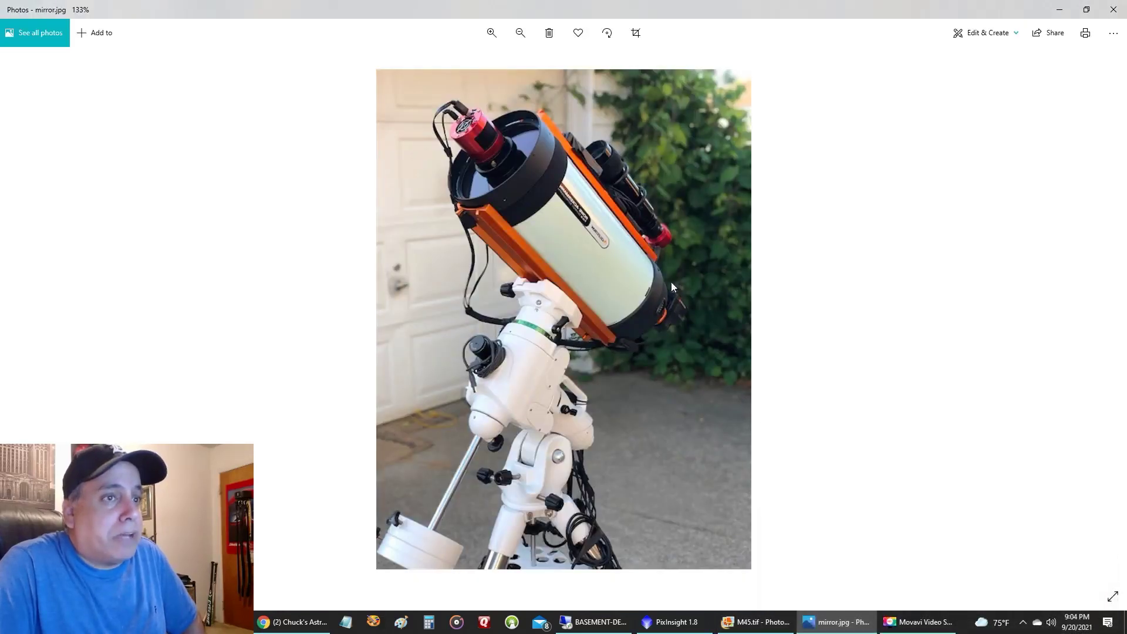
# Bring the M45 image in Photo Gallery back to the front from the taskbar.
pyautogui.click(747, 630)
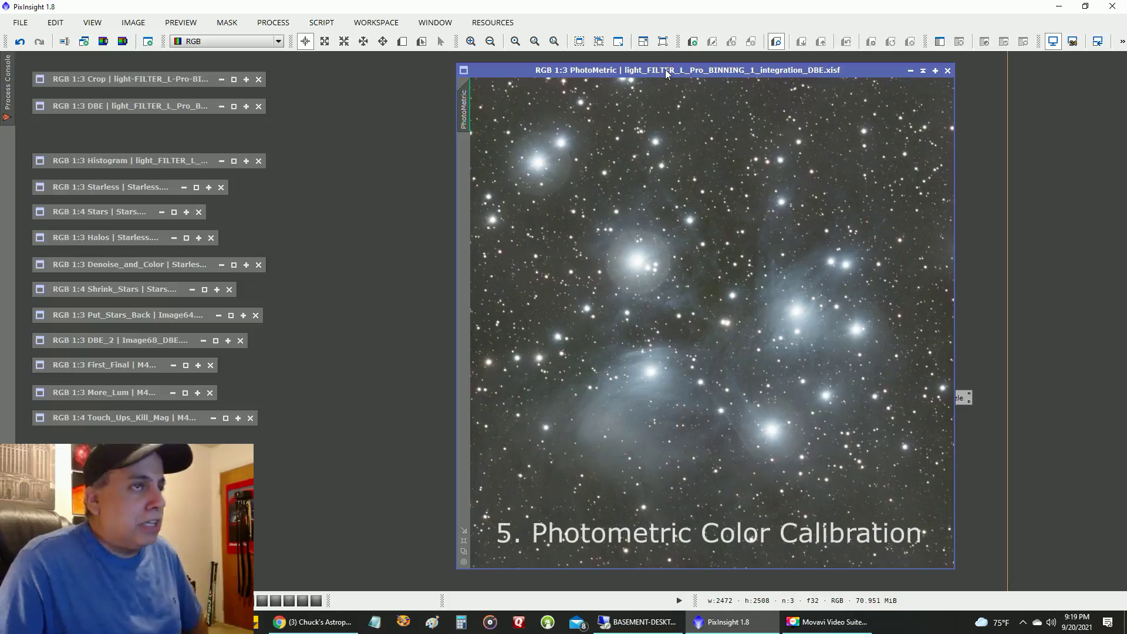
# Place the PhotoMetric and DBE images side by side at 1:4, with PhotoMetric active.
pyautogui.click(465, 552)
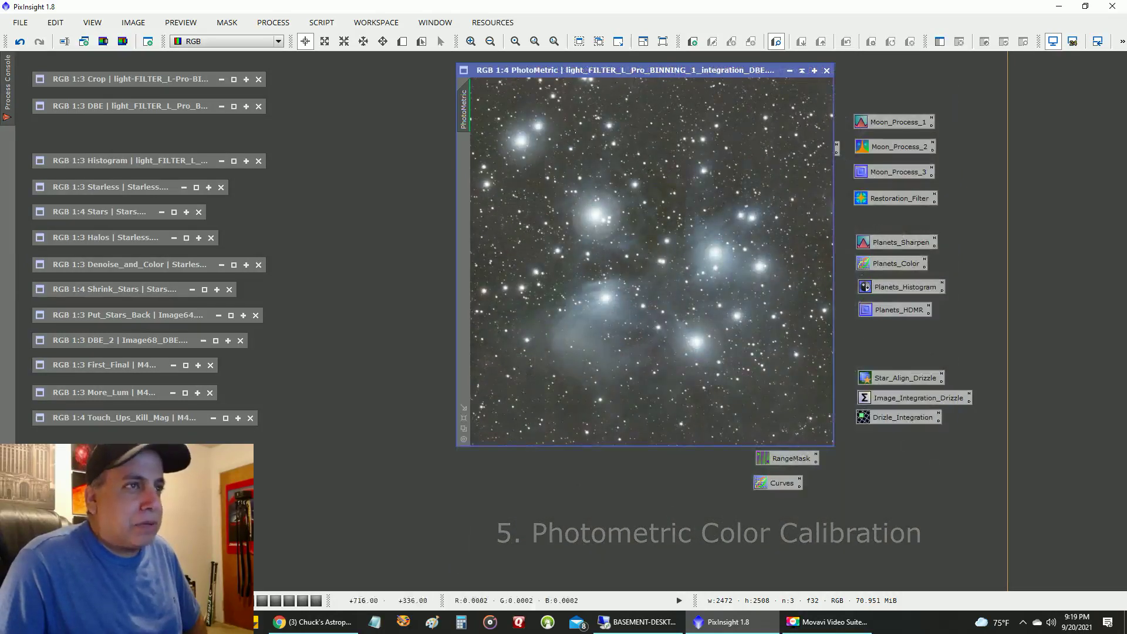
pyautogui.moveTo(597, 73); pyautogui.dragTo(750, 89)
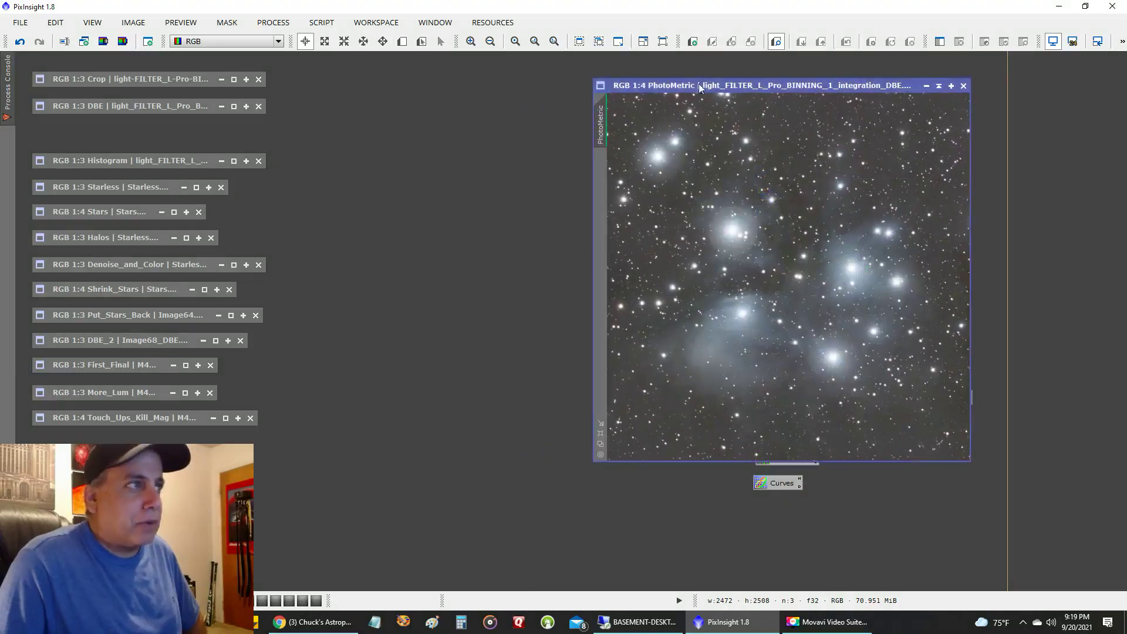
pyautogui.doubleClick(189, 106)
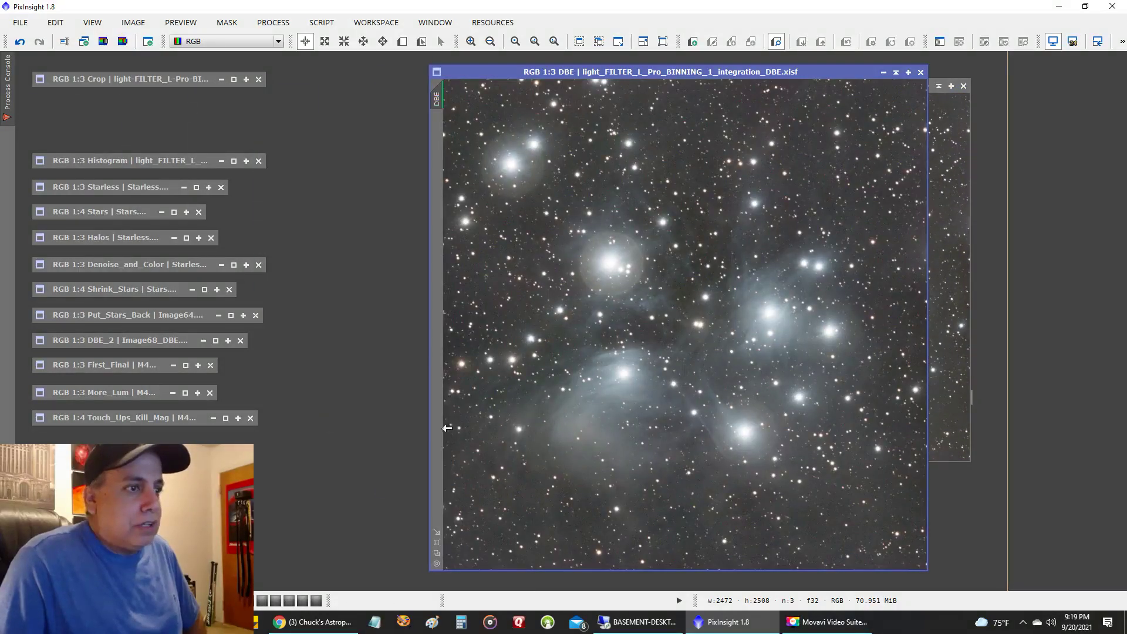
pyautogui.click(436, 553)
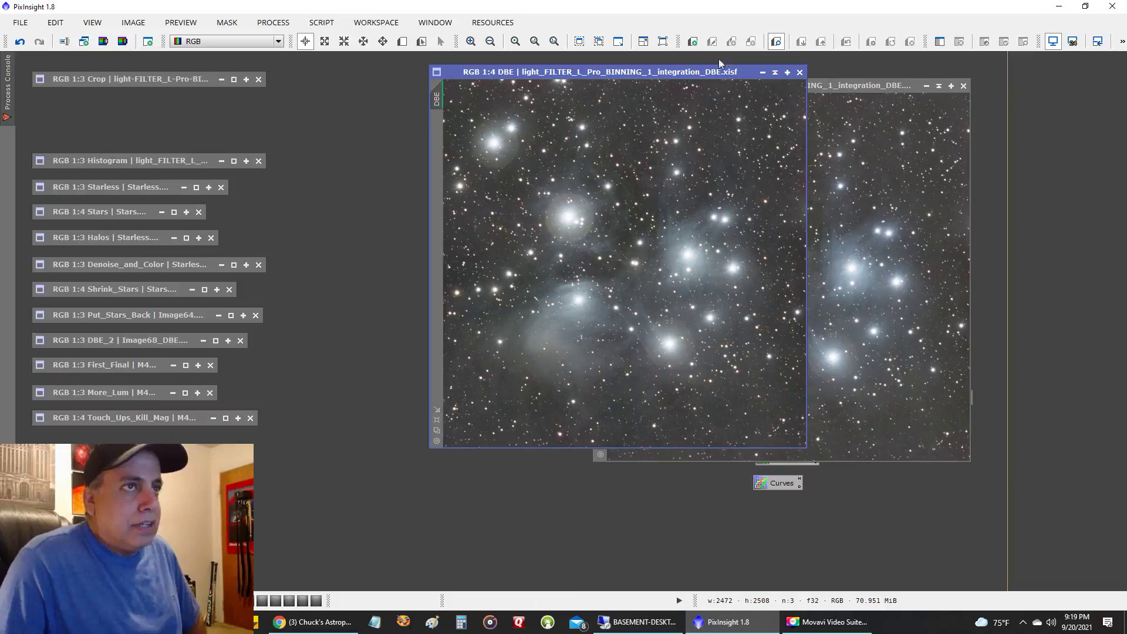
pyautogui.moveTo(707, 73); pyautogui.dragTo(442, 105)
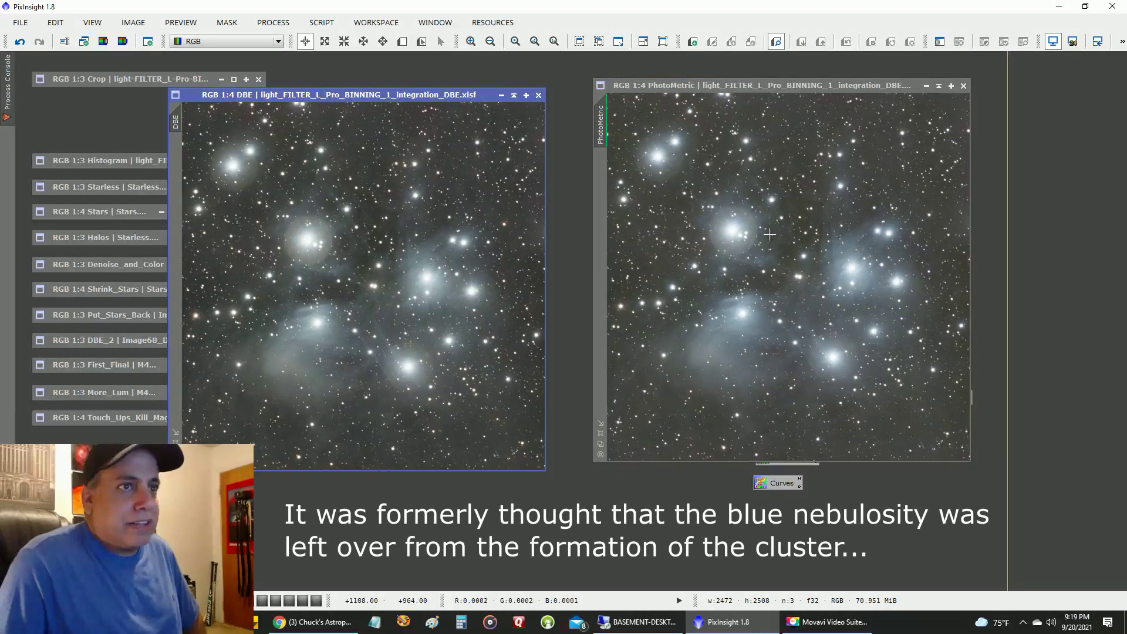
pyautogui.click(769, 234)
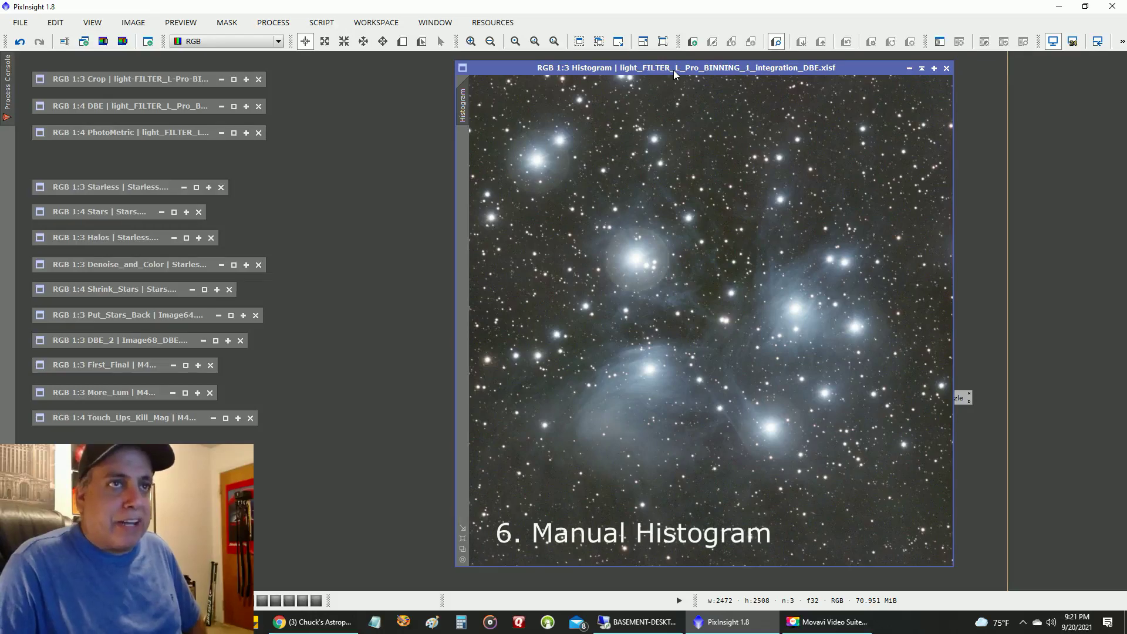
# Iconize the Histogram image, then view the Starless image and iconize it again.
pyautogui.click(922, 68)
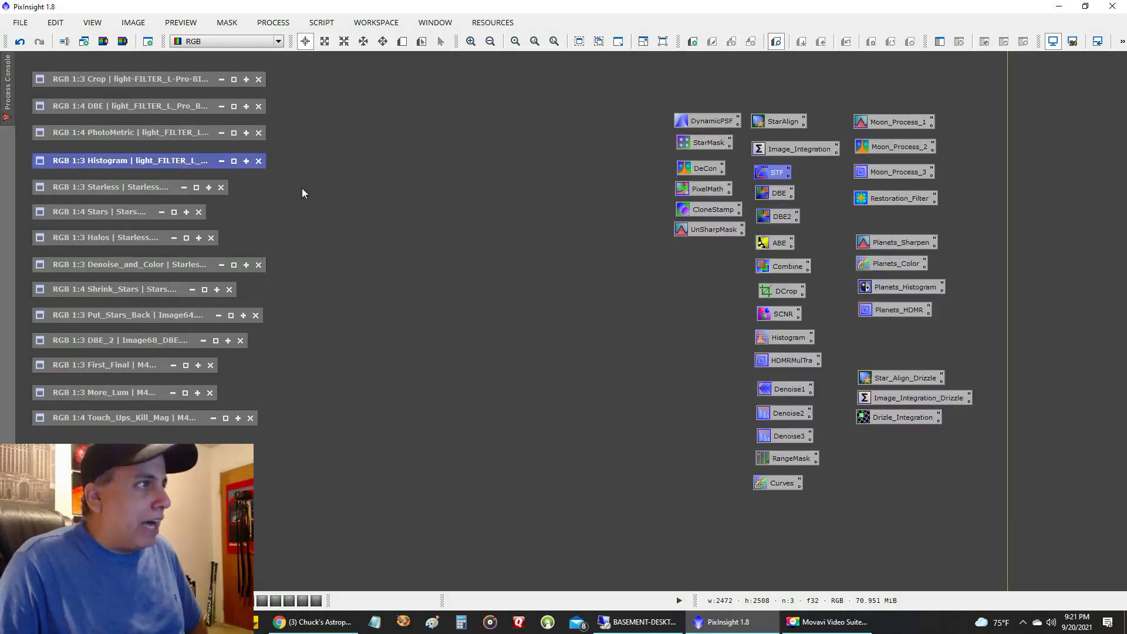
pyautogui.doubleClick(141, 189)
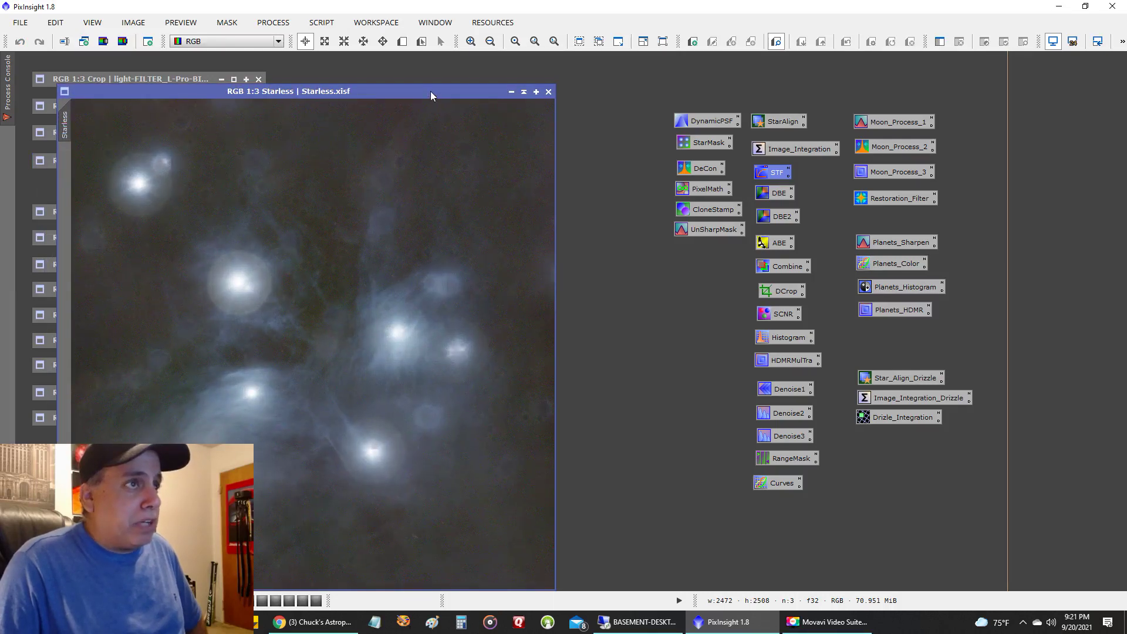
pyautogui.moveTo(431, 90); pyautogui.dragTo(925, 70)
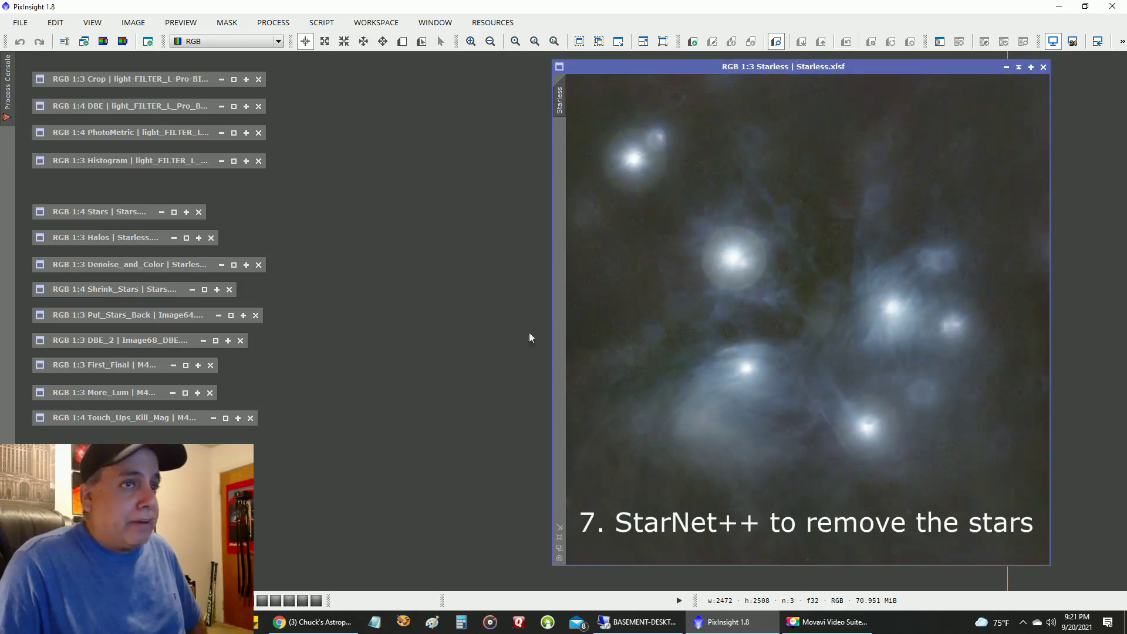
pyautogui.click(1019, 68)
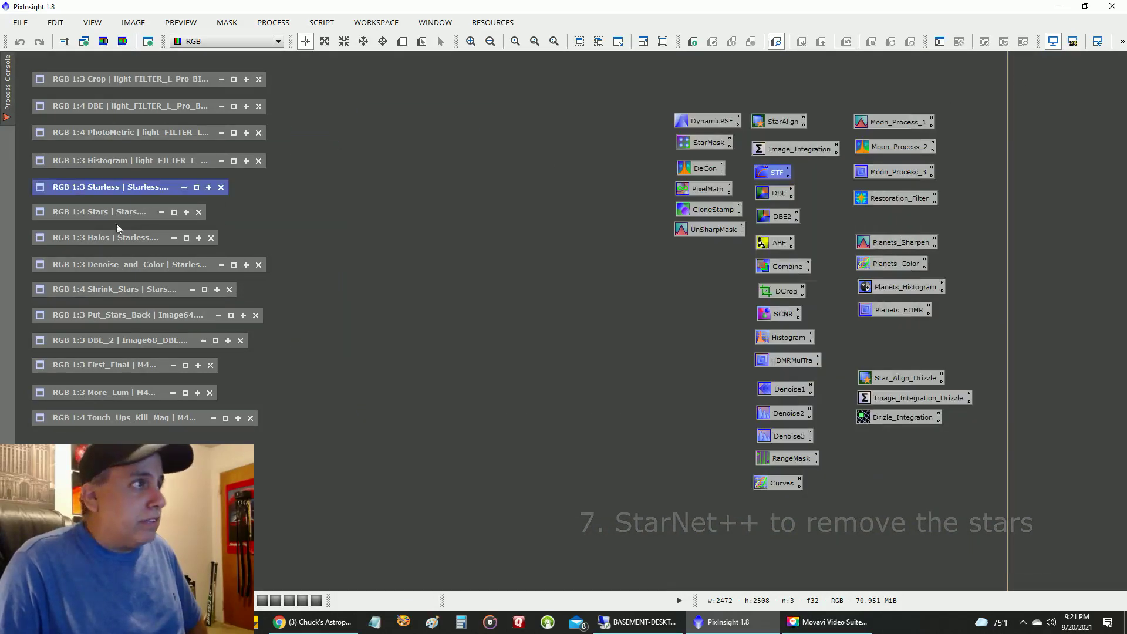
# Show the Stars image on the right, fitted to the window at 1:3.
pyautogui.doubleClick(86, 212)
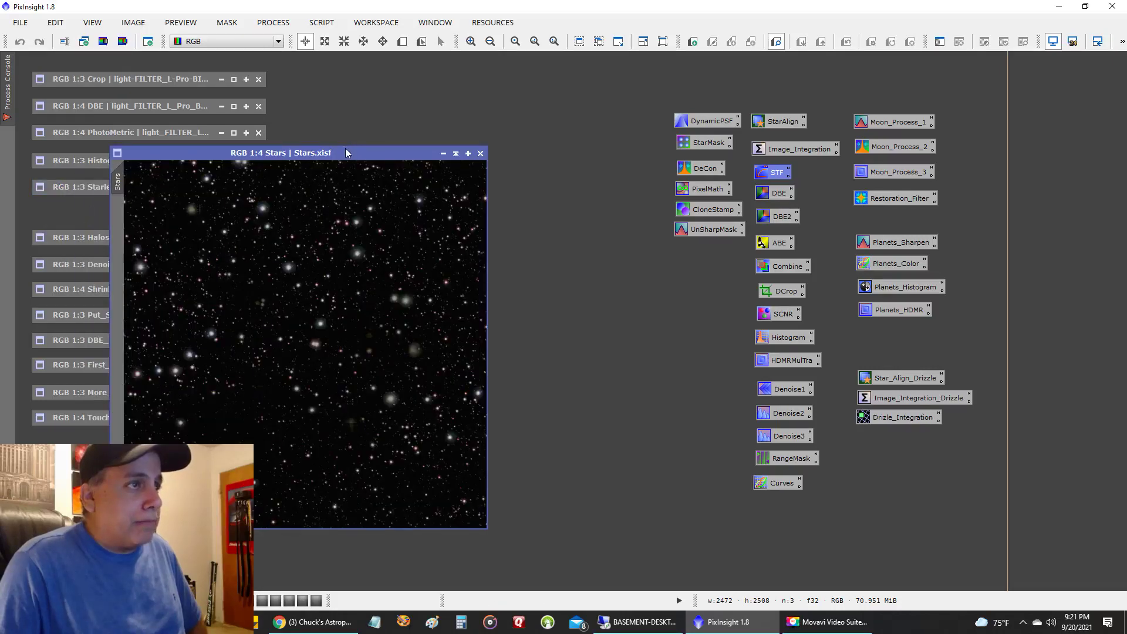
pyautogui.moveTo(346, 153); pyautogui.dragTo(777, 79)
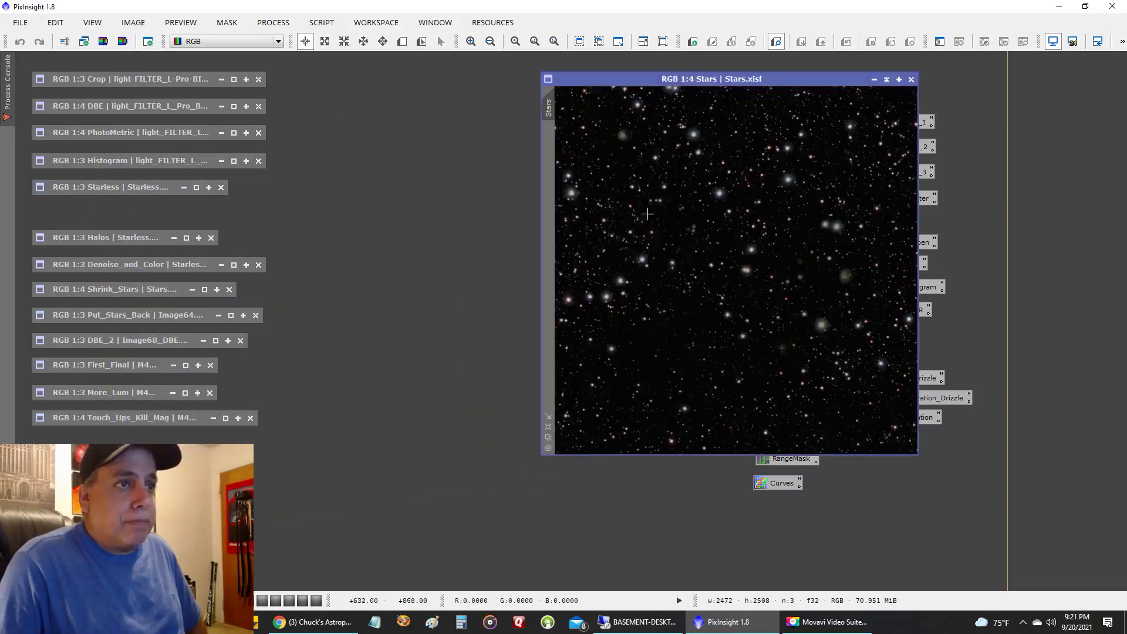
pyautogui.click(548, 427)
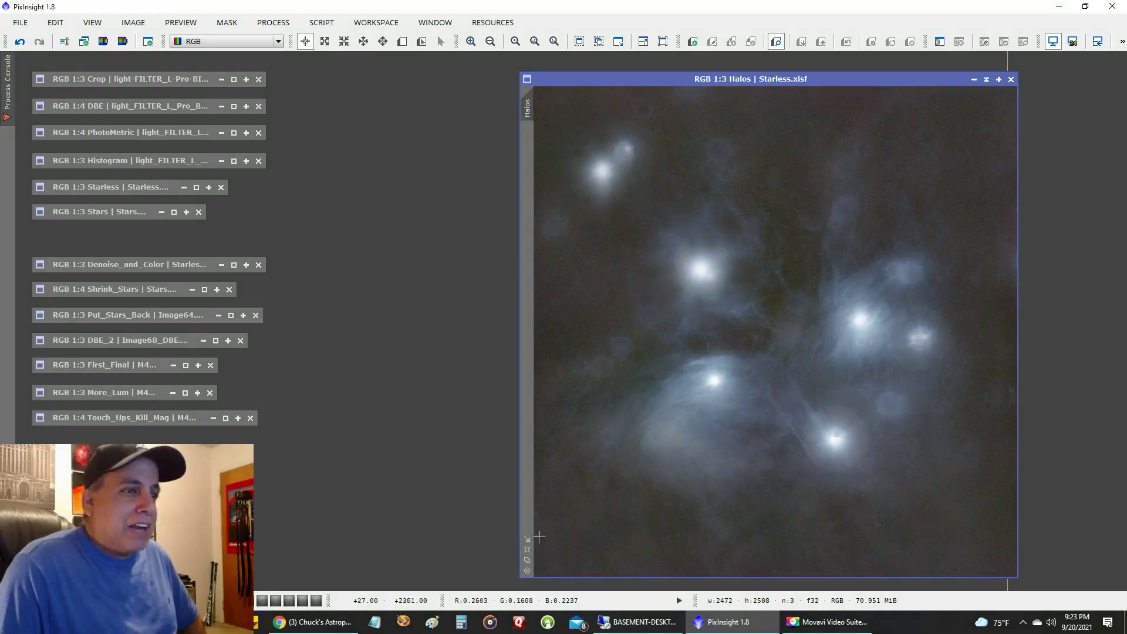
# Compare Halos and Starless side by side at 1:4, then iconize Halos and shift Starless right.
pyautogui.click(527, 559)
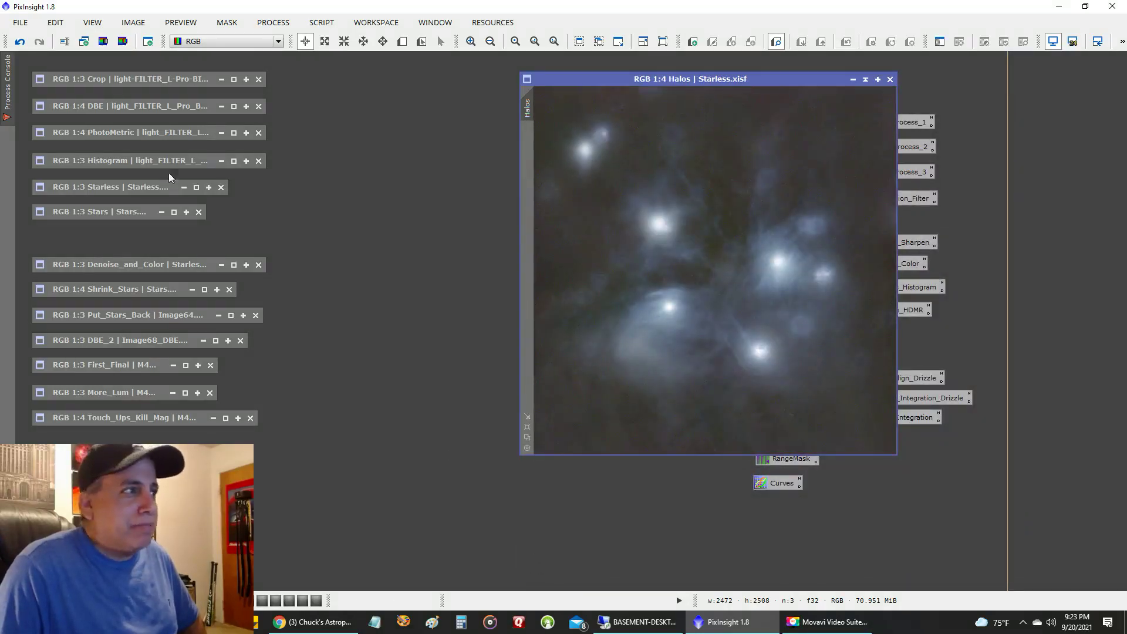
pyautogui.doubleClick(141, 191)
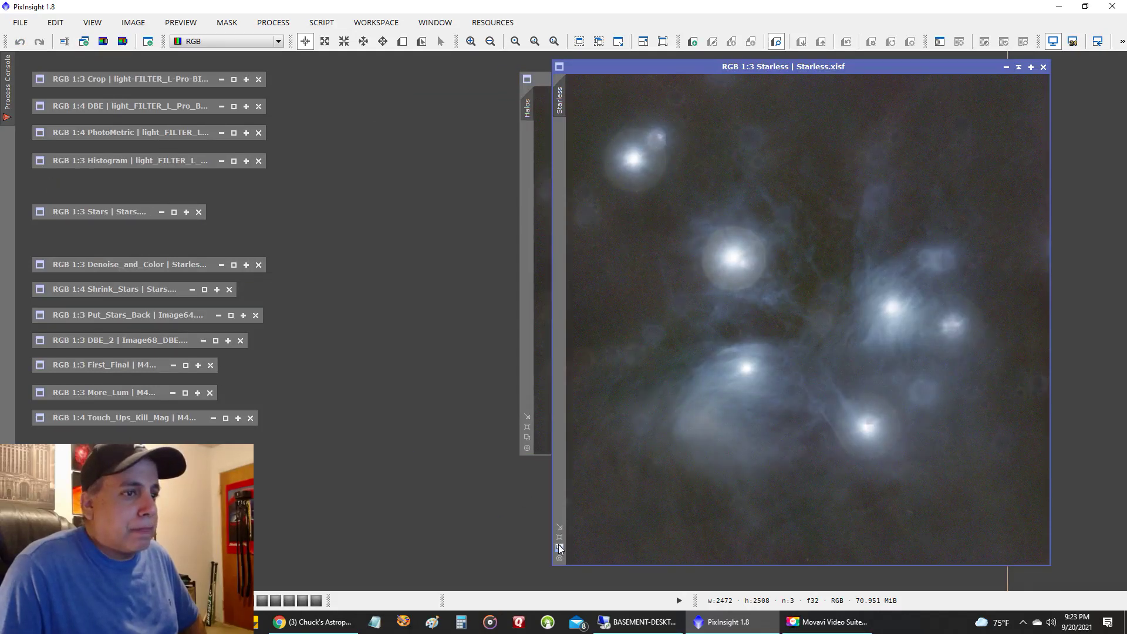
pyautogui.click(561, 549)
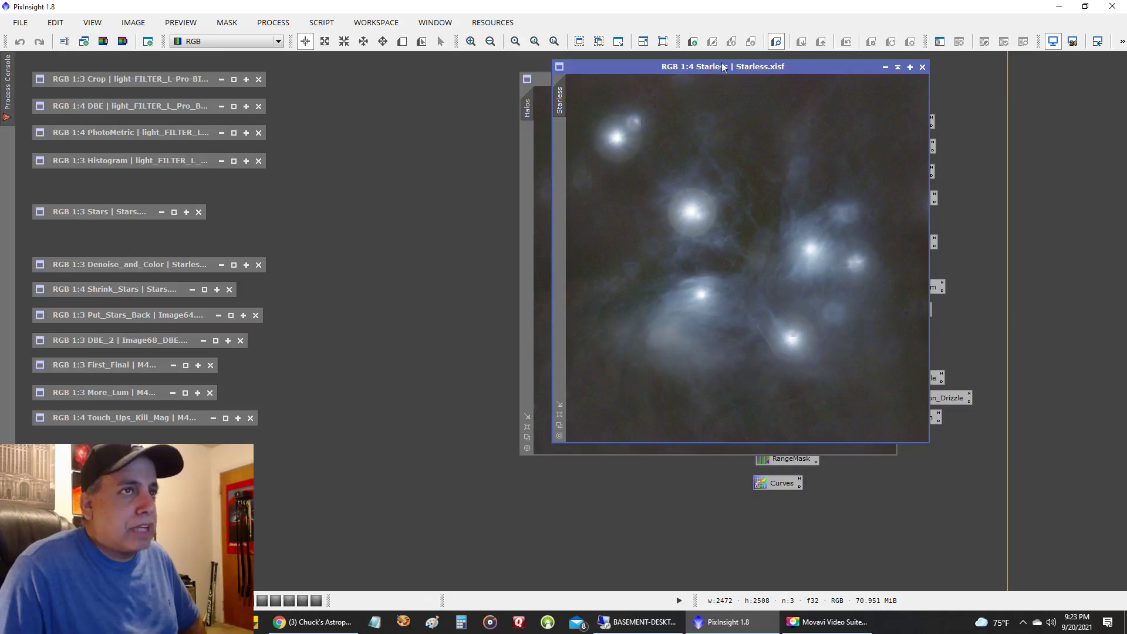
pyautogui.moveTo(721, 69); pyautogui.dragTo(275, 80)
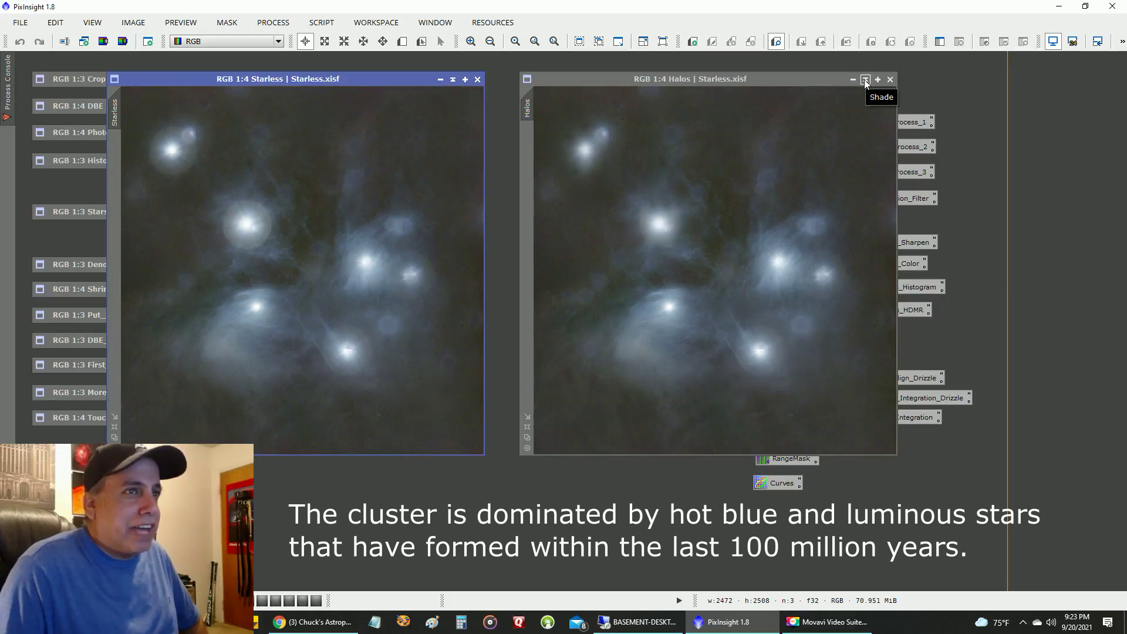
pyautogui.click(865, 80)
pyautogui.moveTo(362, 78); pyautogui.dragTo(539, 86)
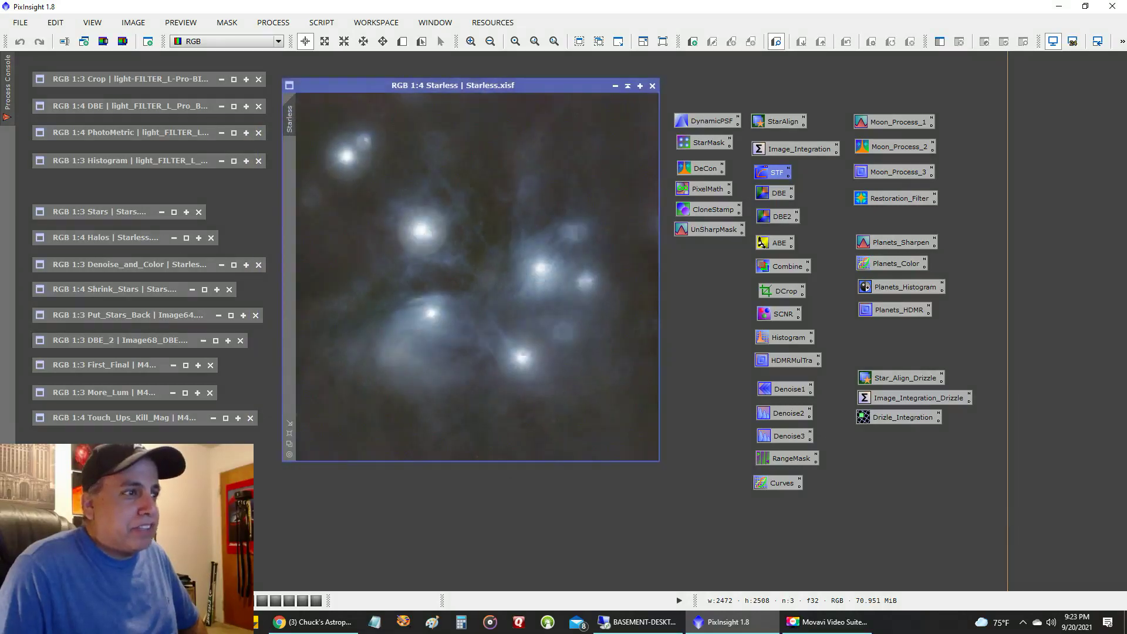
# Set up CloneStamp with brush Softness 1.00 and Radius 200 beside the enlarged Starless image.
pyautogui.doubleClick(706, 211)
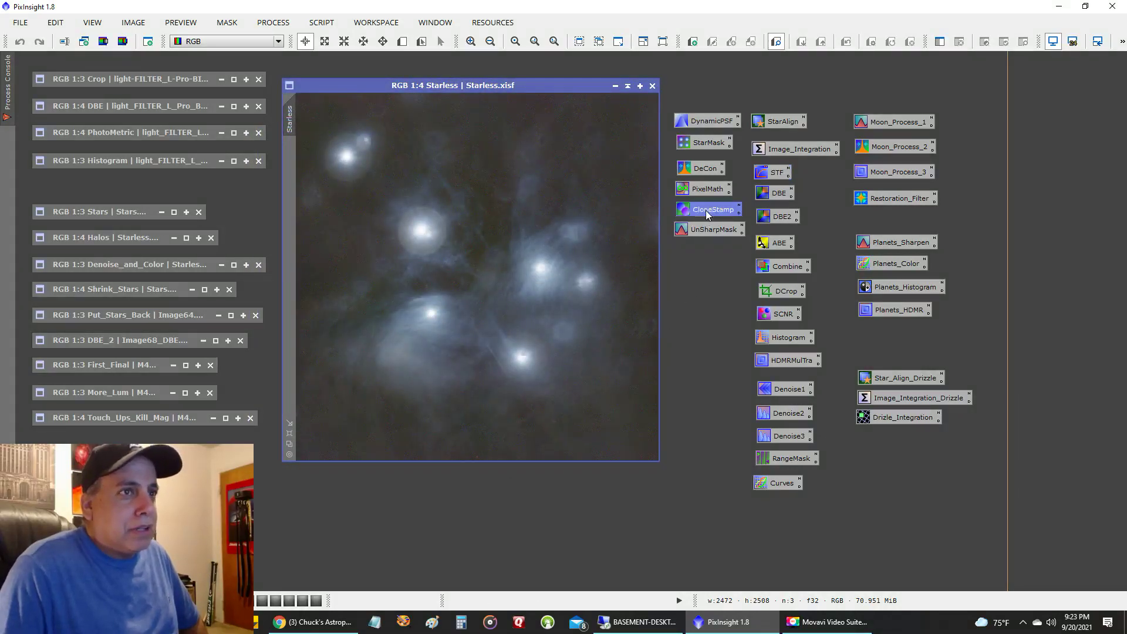
pyautogui.moveTo(881, 100); pyautogui.dragTo(932, 96)
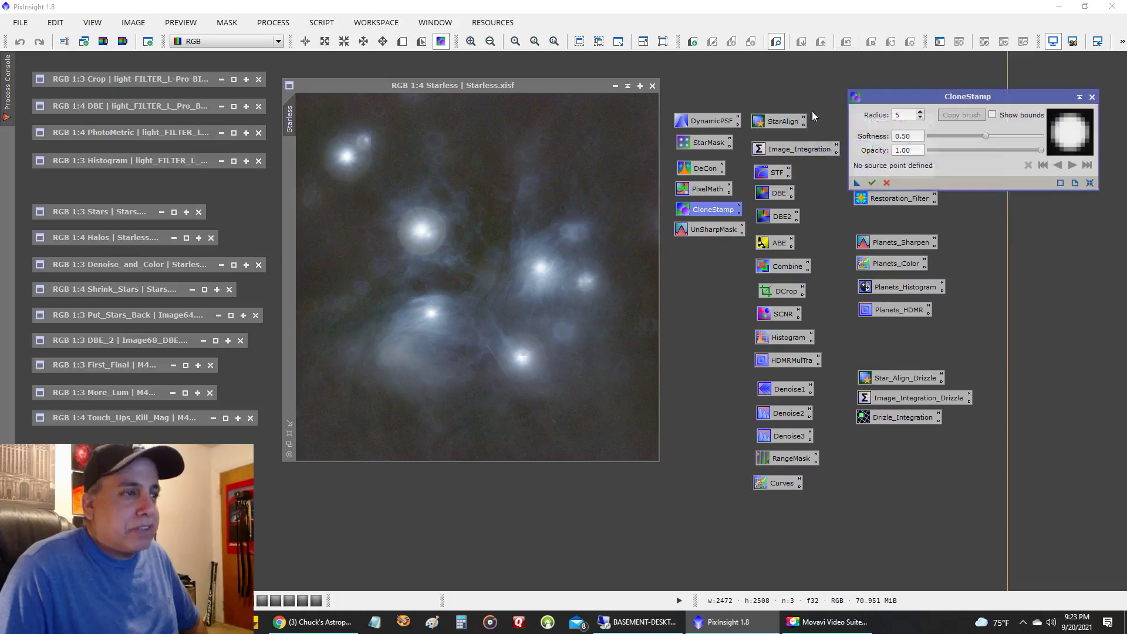
pyautogui.scroll(1, 355, 429)
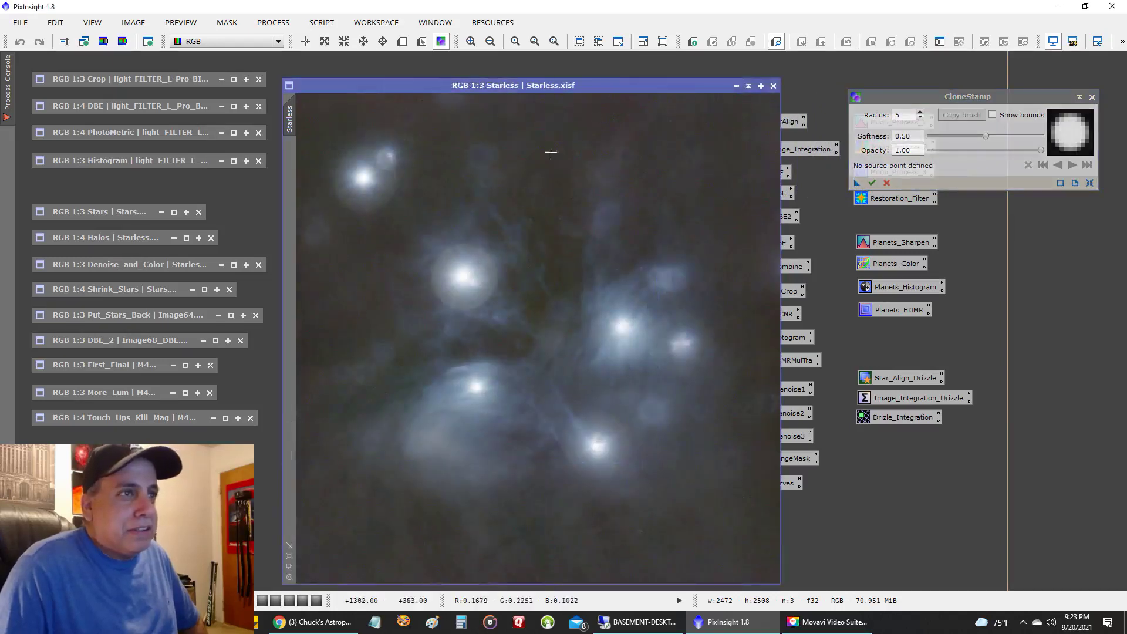
pyautogui.moveTo(597, 87); pyautogui.dragTo(656, 70)
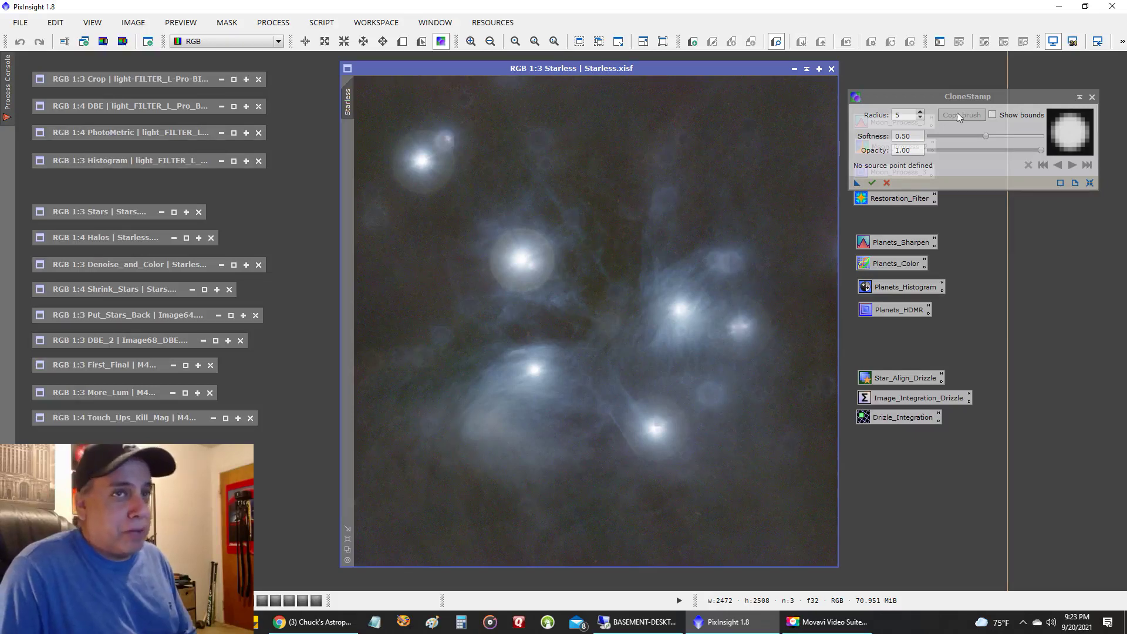
pyautogui.moveTo(986, 143); pyautogui.dragTo(1052, 128)
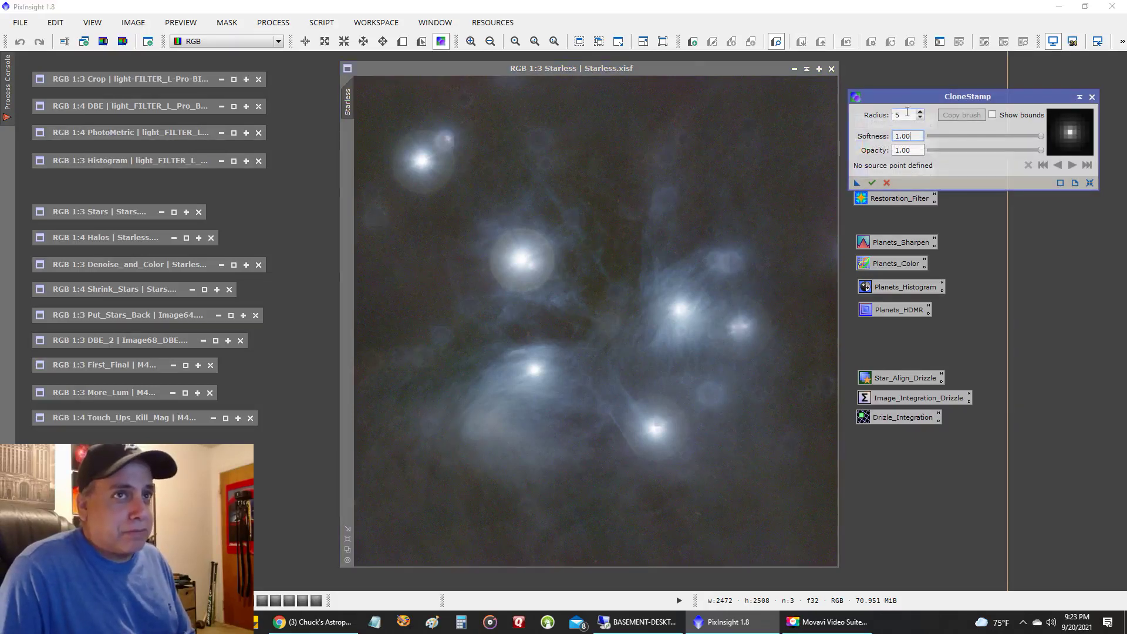
pyautogui.doubleClick(906, 113)
pyautogui.write('200')
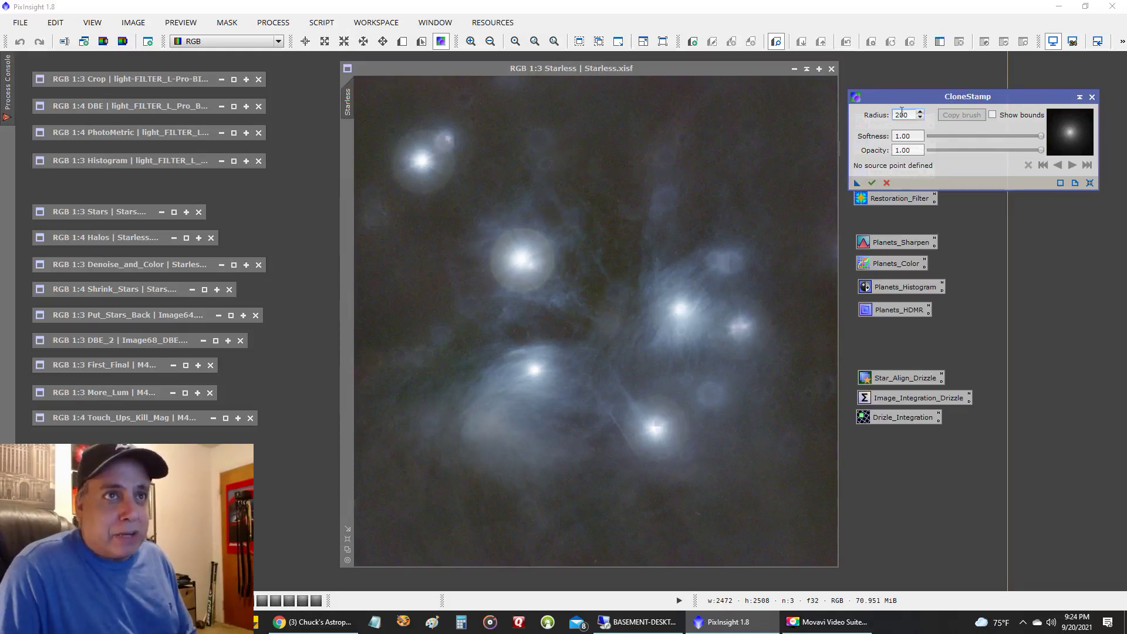
# Clone-stamp over the bright star's halo and nearby blemishes, picking new source points as needed.
pyautogui.keyDown('ctrl'); pyautogui.click(549, 226); pyautogui.keyUp('ctrl')
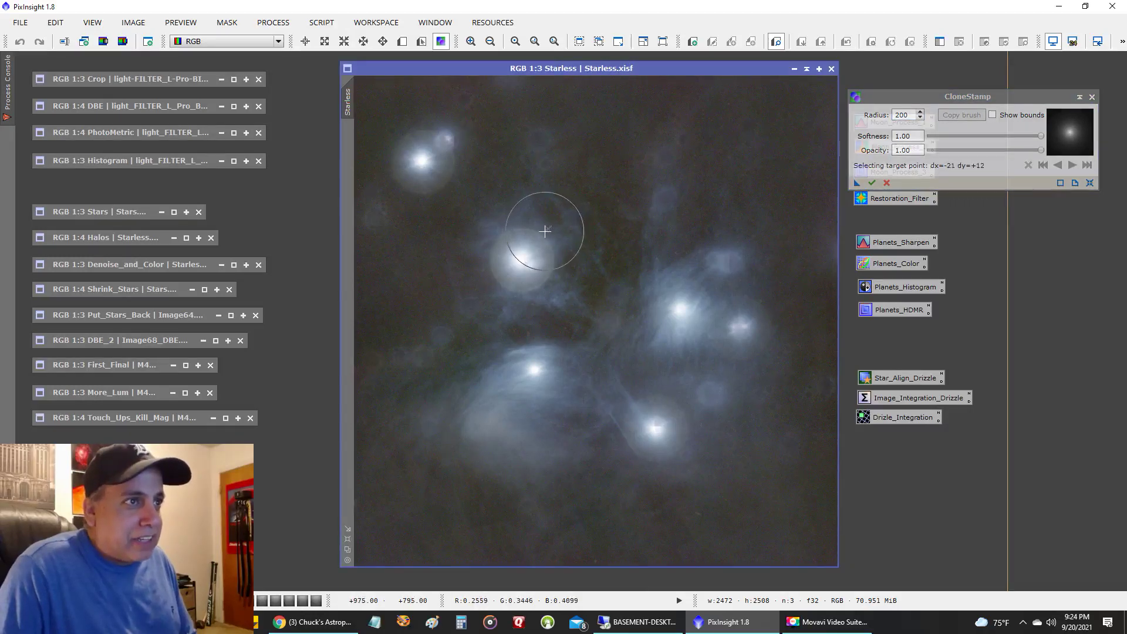
pyautogui.click(545, 231)
pyautogui.click(544, 241)
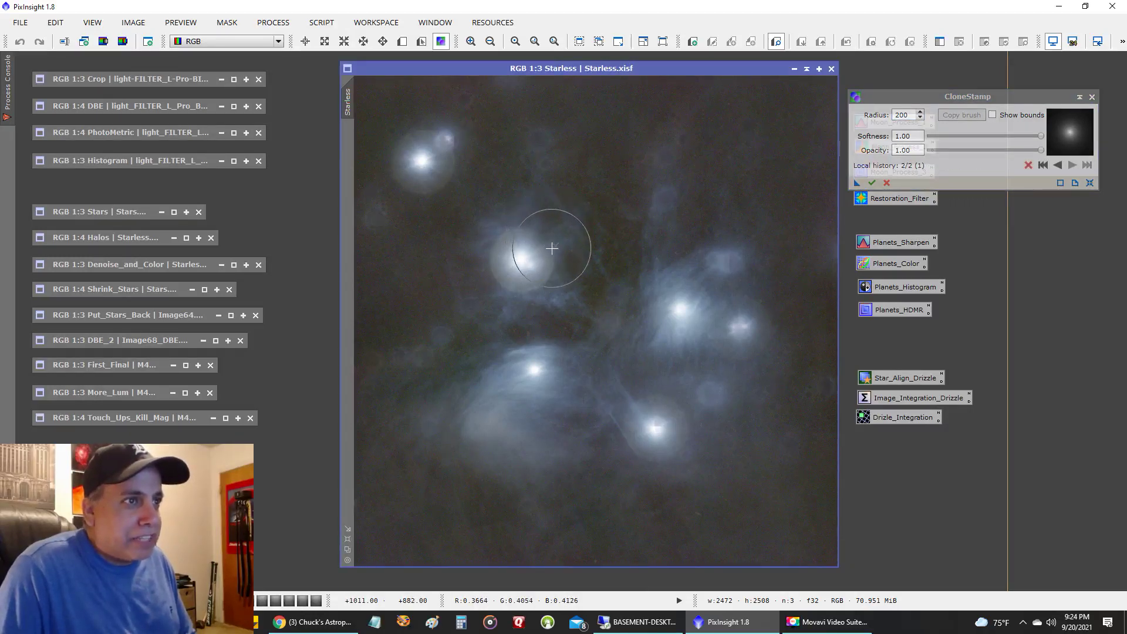
pyautogui.keyDown('ctrl'); pyautogui.click(504, 220); pyautogui.keyUp('ctrl')
pyautogui.press('ctrl')
pyautogui.keyDown('ctrl'); pyautogui.click(489, 243); pyautogui.keyUp('ctrl')
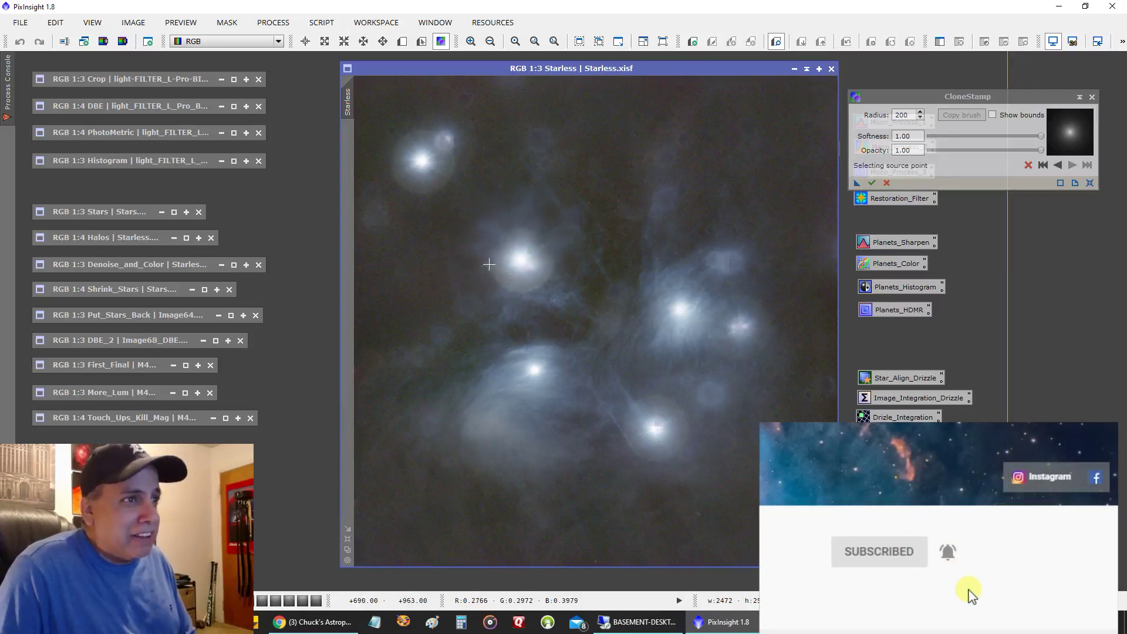
pyautogui.click(491, 263)
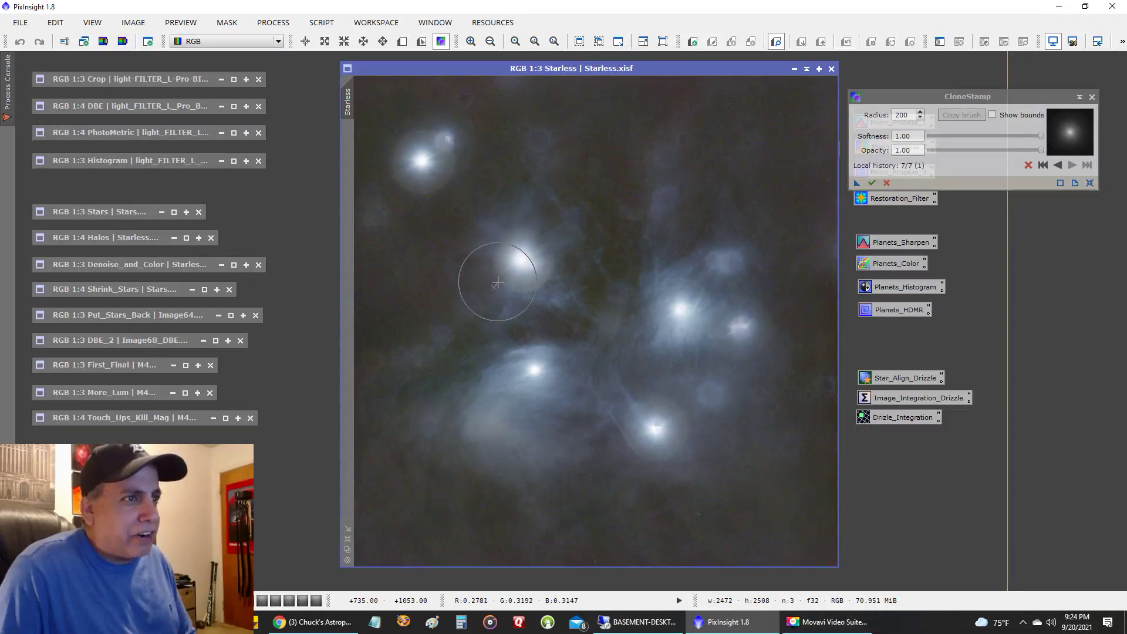
pyautogui.press('ctrl')
pyautogui.keyDown('ctrl'); pyautogui.click(504, 292); pyautogui.keyUp('ctrl')
pyautogui.click(515, 264)
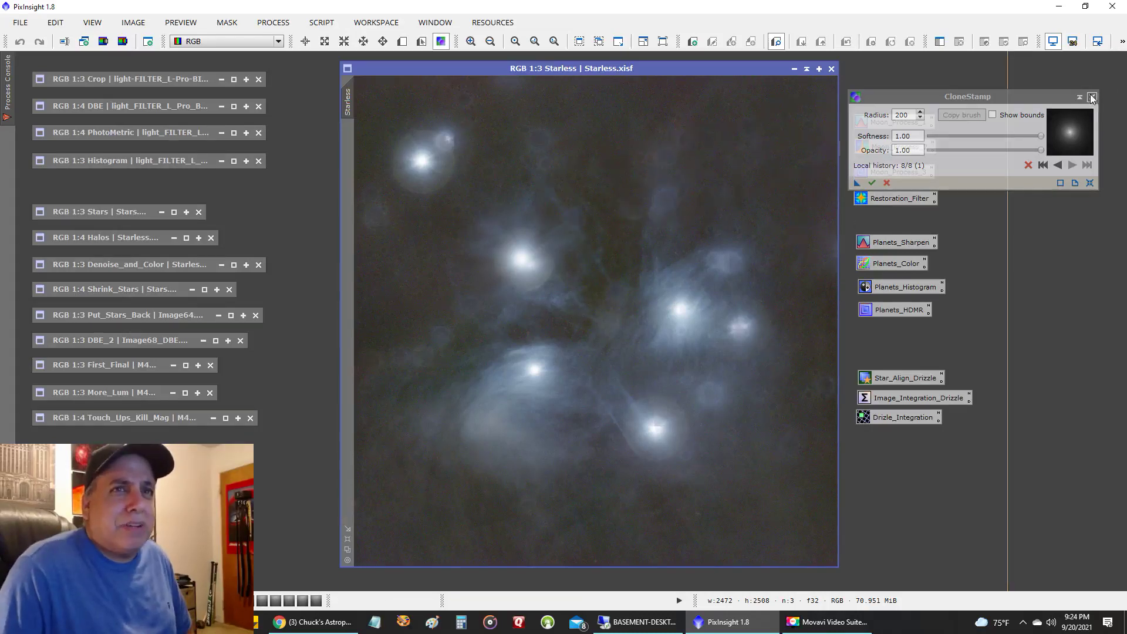
# Close CloneStamp, confirm cancelling the session, and iconize the Starless image.
pyautogui.click(1092, 98)
pyautogui.click(536, 327)
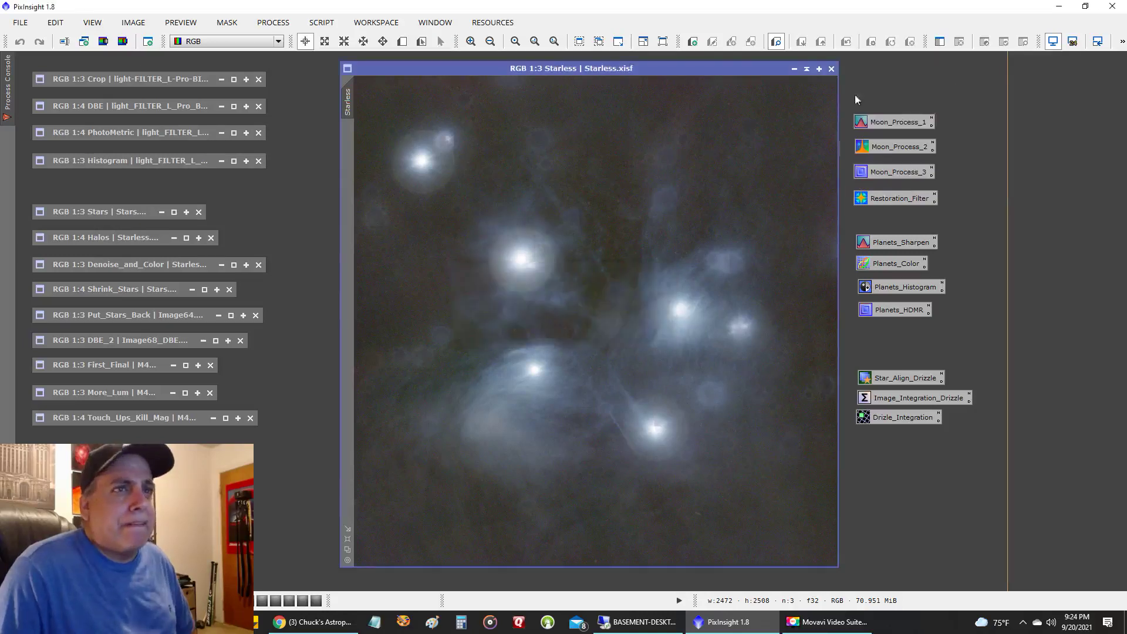
pyautogui.click(807, 70)
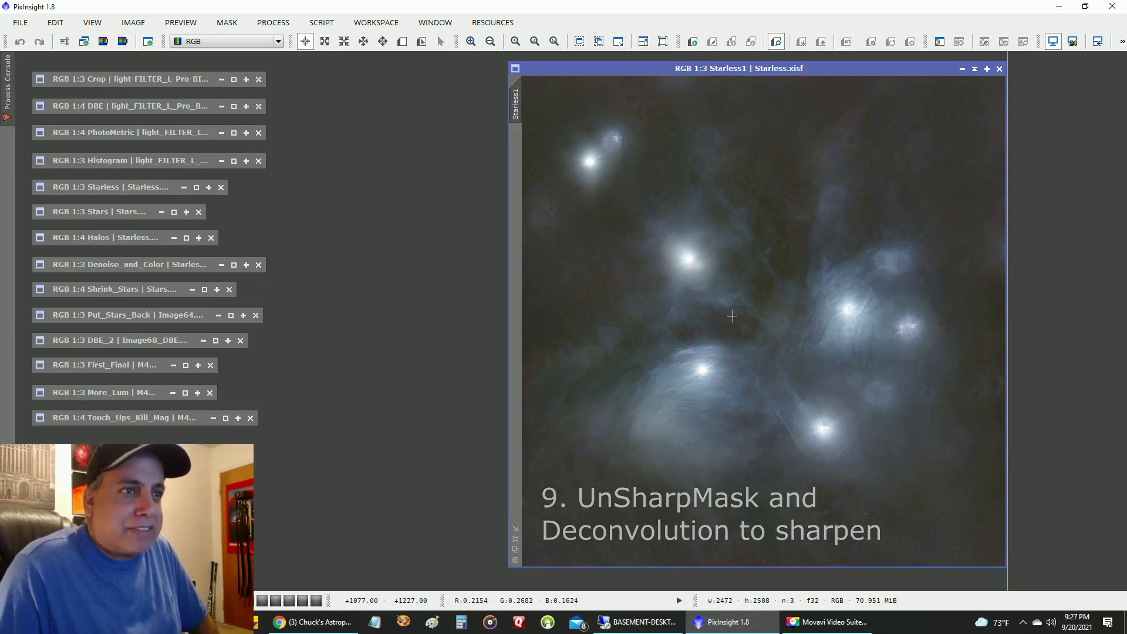
# Inspect Starless1 at 1:1 zoom, then show the Denoise_and_Color image on the right.
pyautogui.scroll(1, 737, 335)
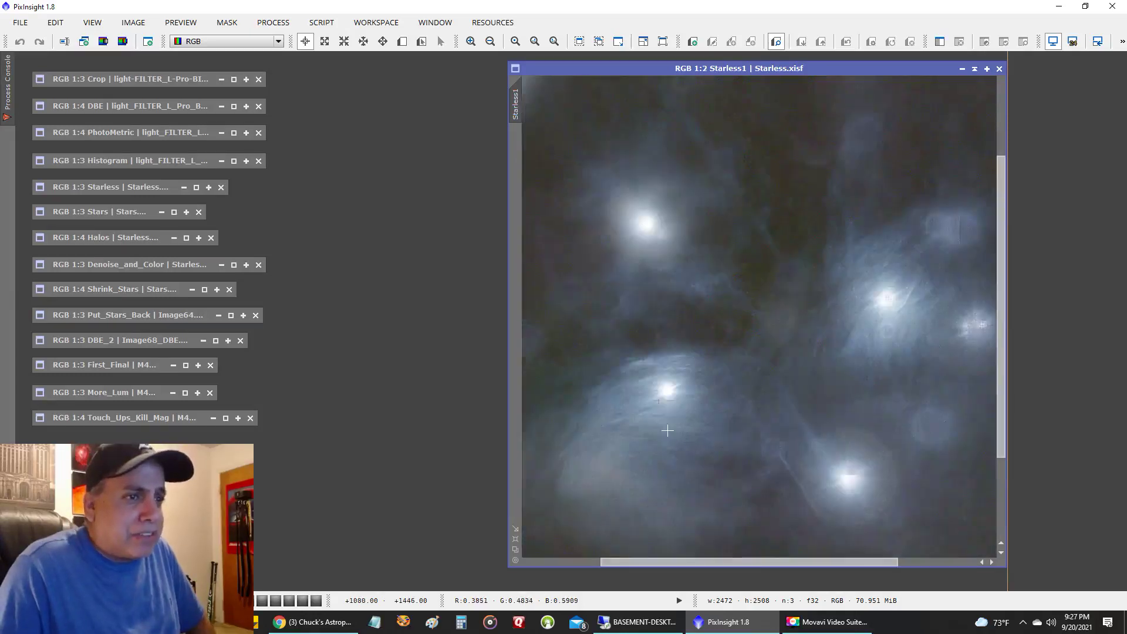
pyautogui.scroll(1, 667, 430)
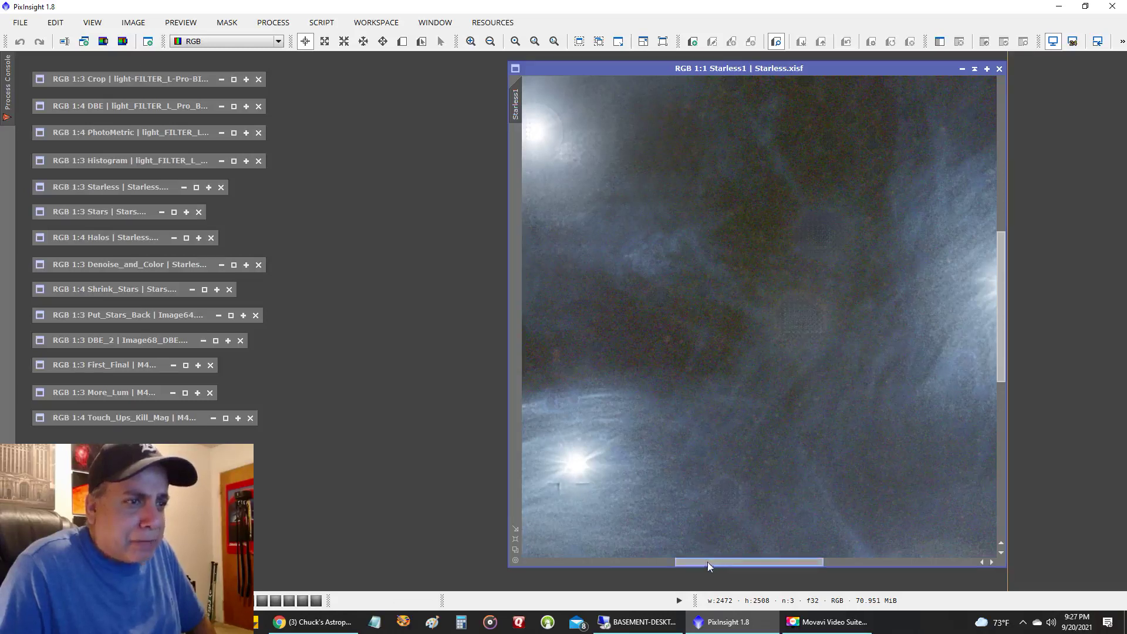
pyautogui.moveTo(708, 561); pyautogui.dragTo(672, 491)
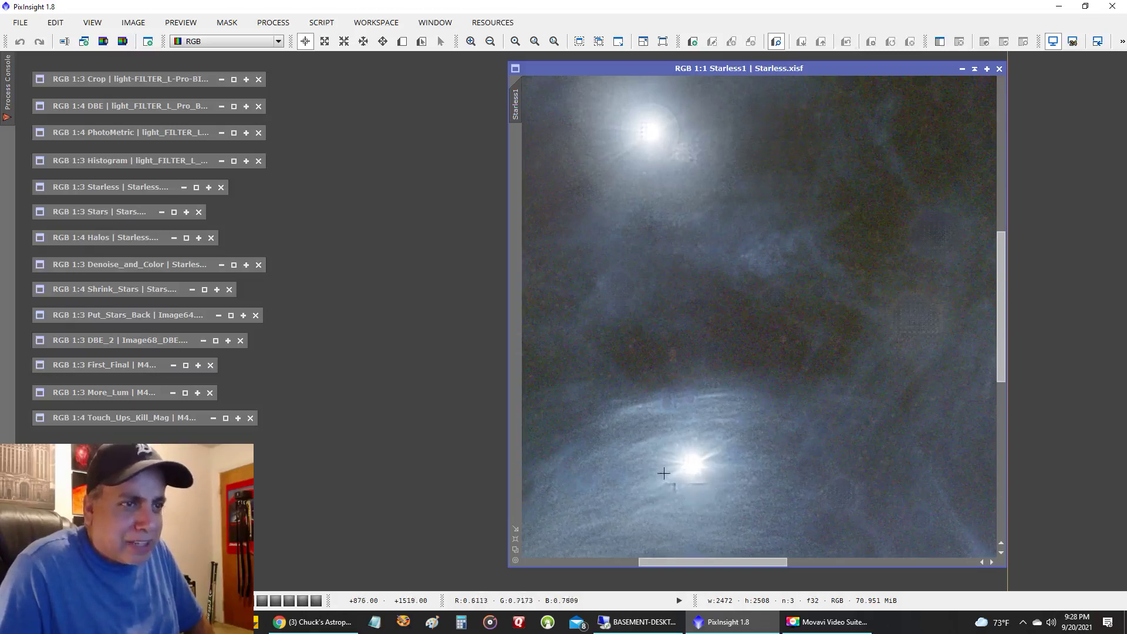
pyautogui.doubleClick(129, 264)
pyautogui.moveTo(488, 94); pyautogui.dragTo(817, 75)
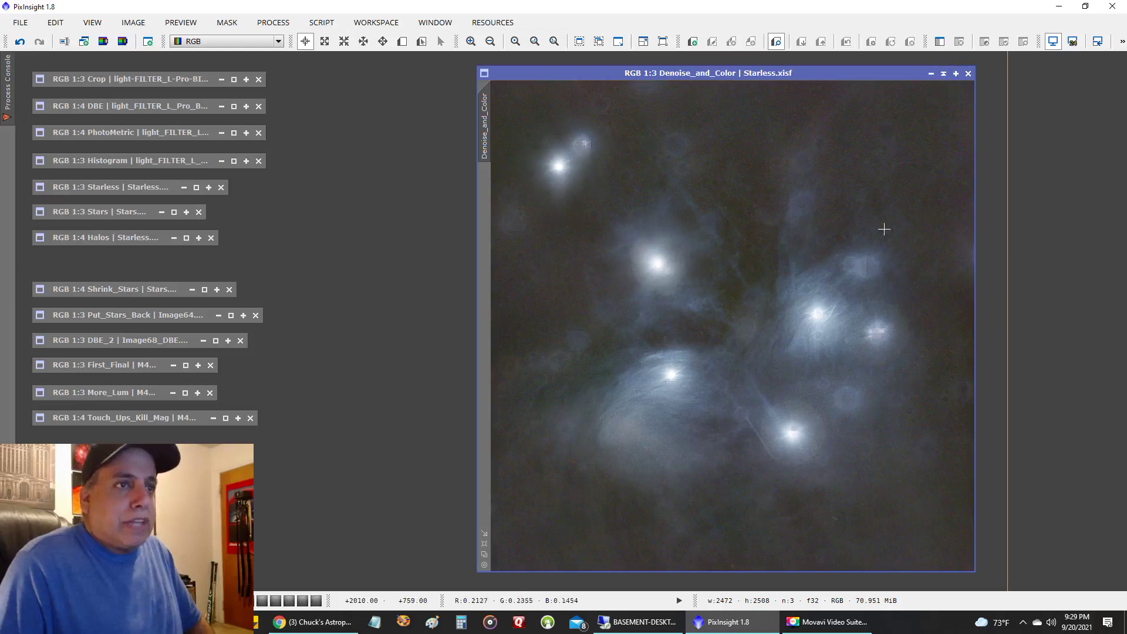
# Zoom the Denoise_and_Color image in and back out, then iconize it.
pyautogui.scroll(1, 884, 231)
pyautogui.scroll(-1, 887, 229)
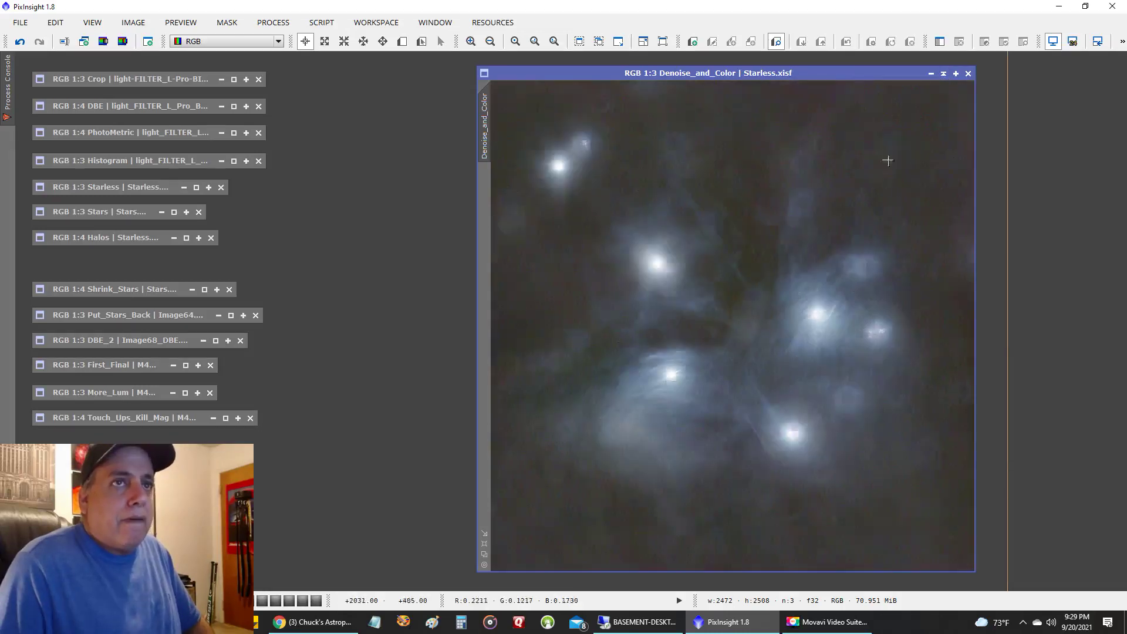
pyautogui.click(943, 73)
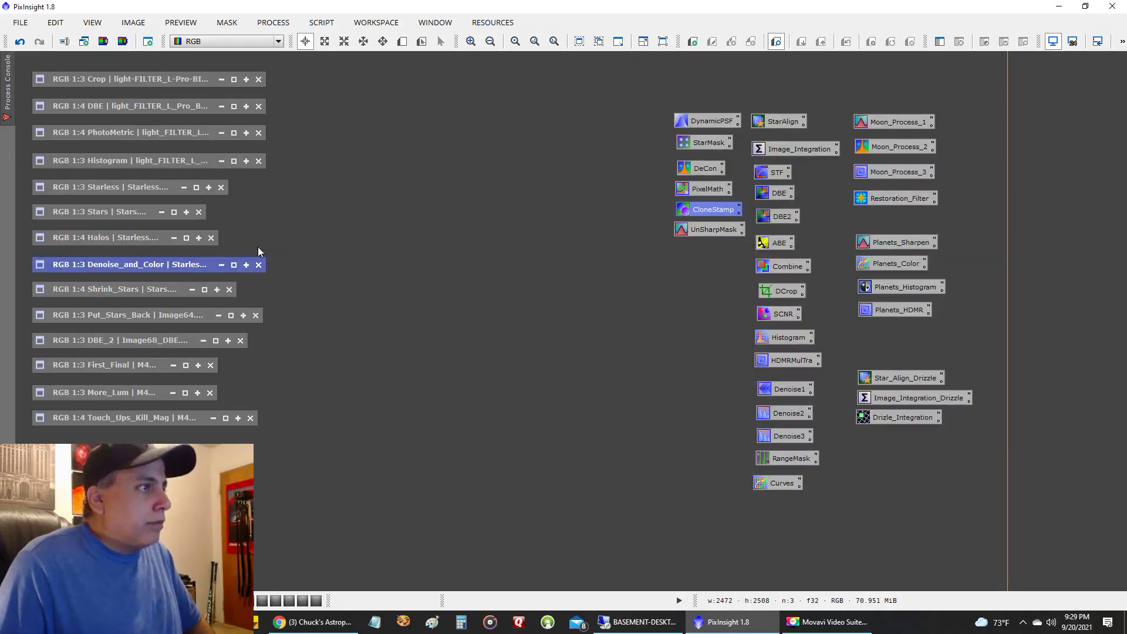
# View the Shrink_Stars image on the right at 1:3, then iconize it.
pyautogui.doubleClick(153, 288)
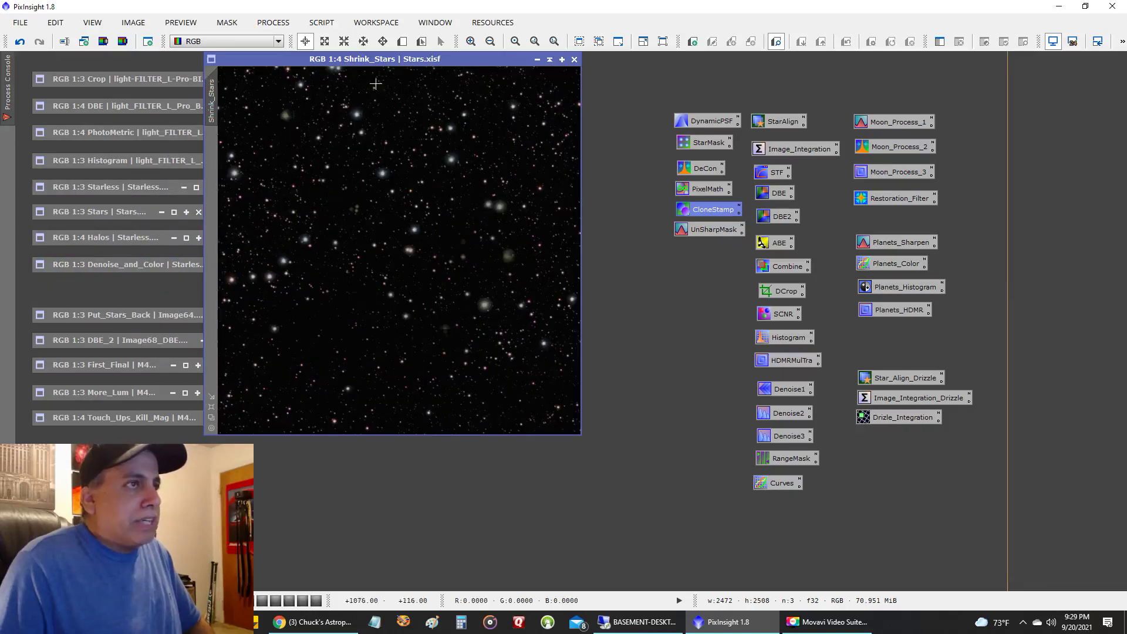
pyautogui.moveTo(414, 69); pyautogui.dragTo(724, 89)
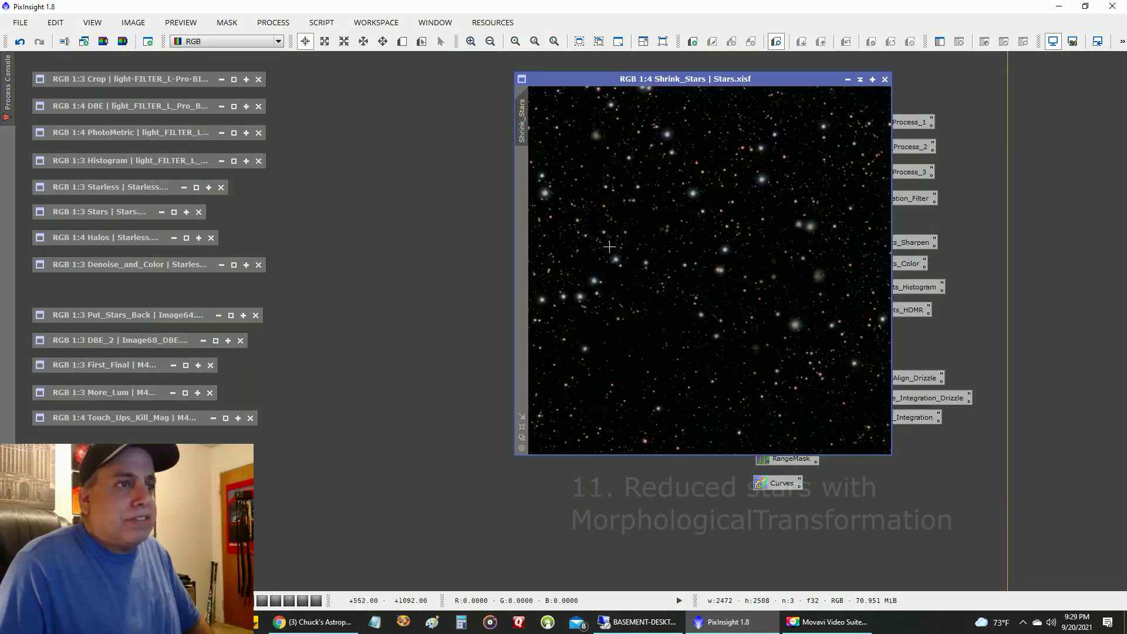
pyautogui.scroll(1, 521, 412)
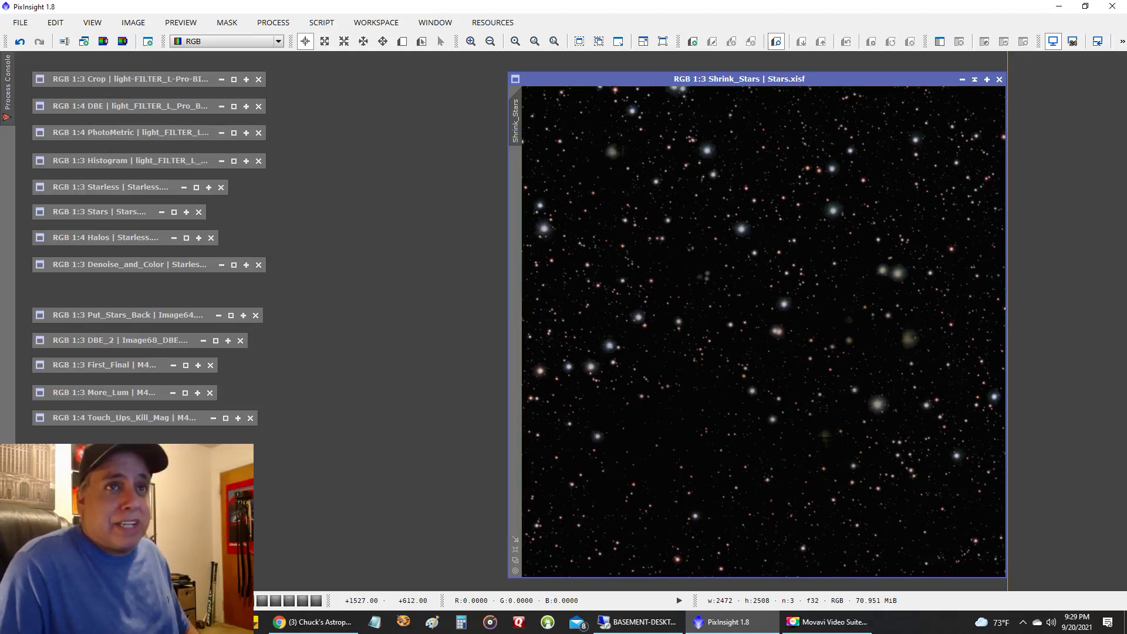
pyautogui.click(974, 79)
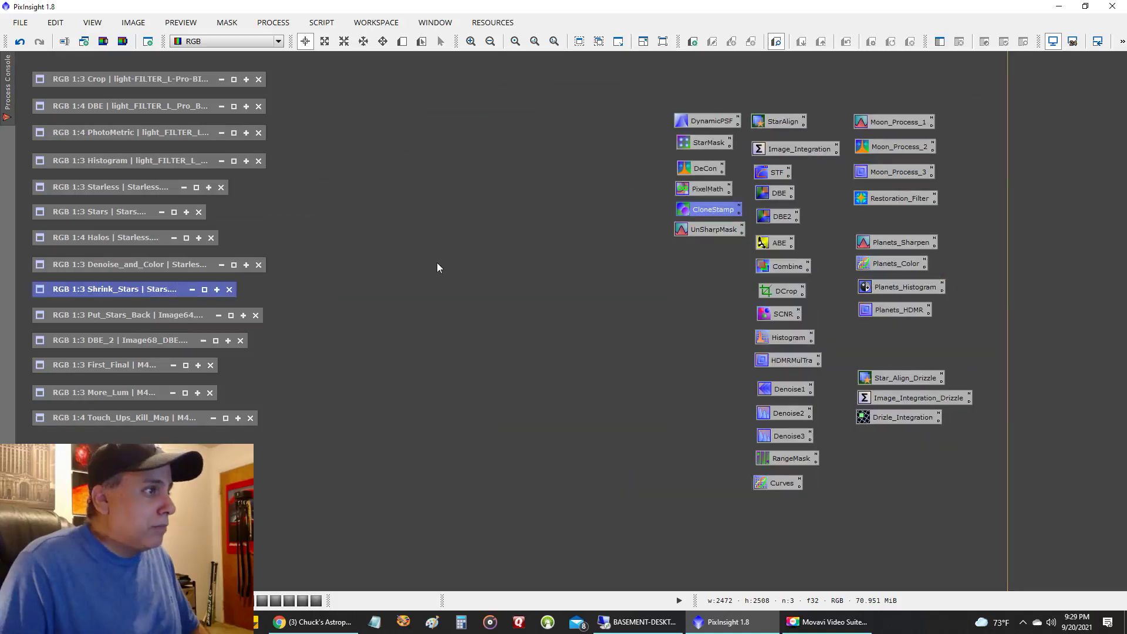
pyautogui.doubleClick(156, 315)
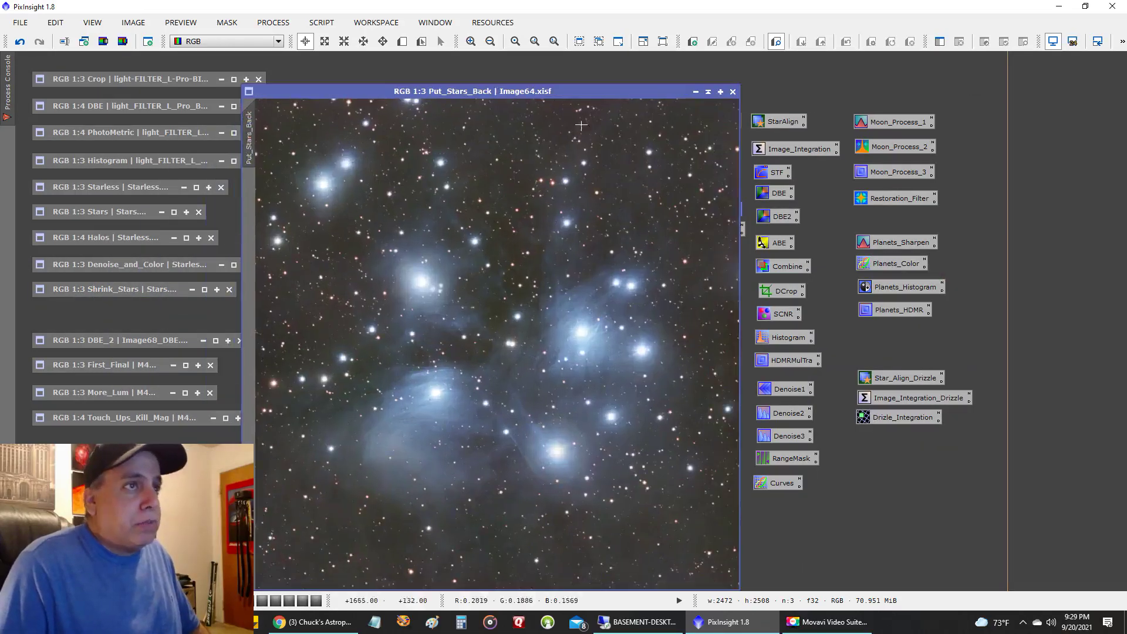
pyautogui.moveTo(763, 66); pyautogui.dragTo(840, 75)
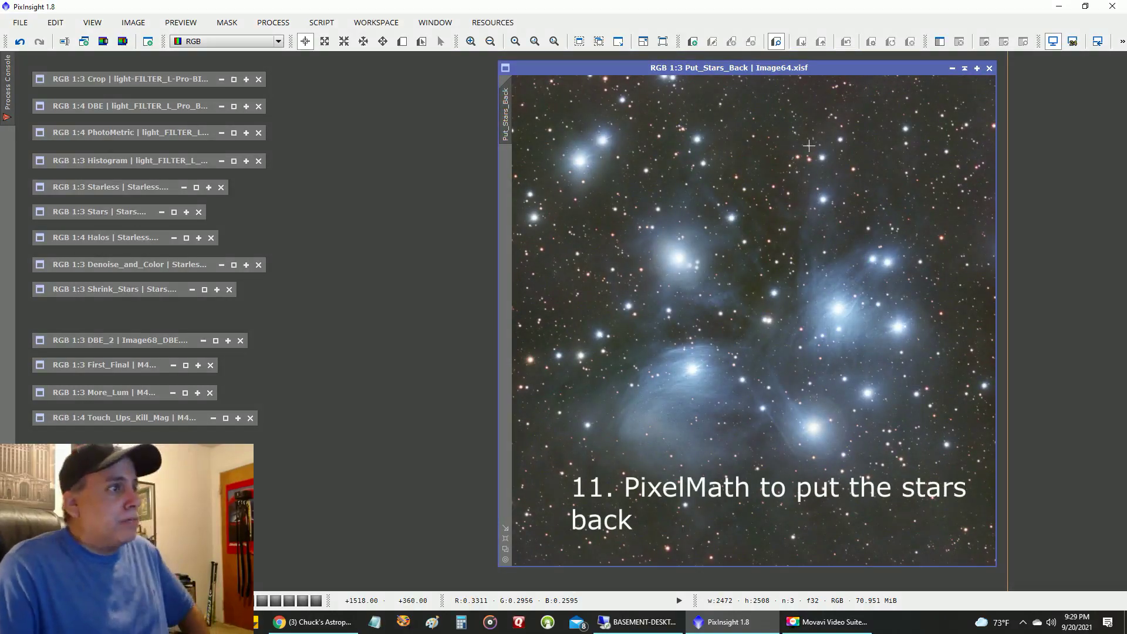
pyautogui.click(964, 68)
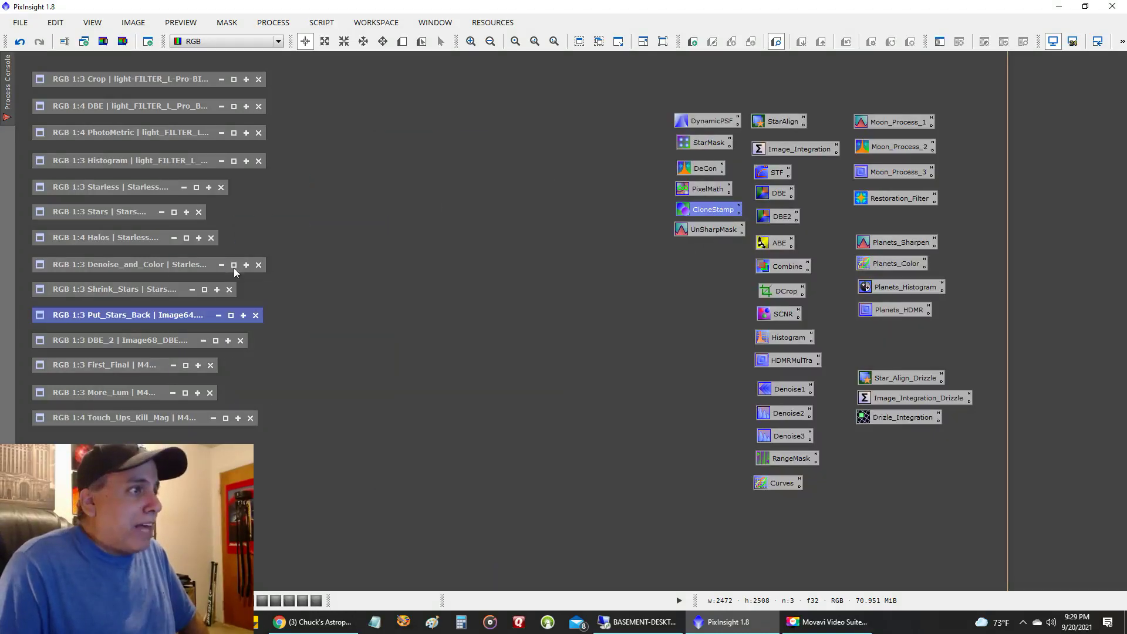
pyautogui.doubleClick(105, 344)
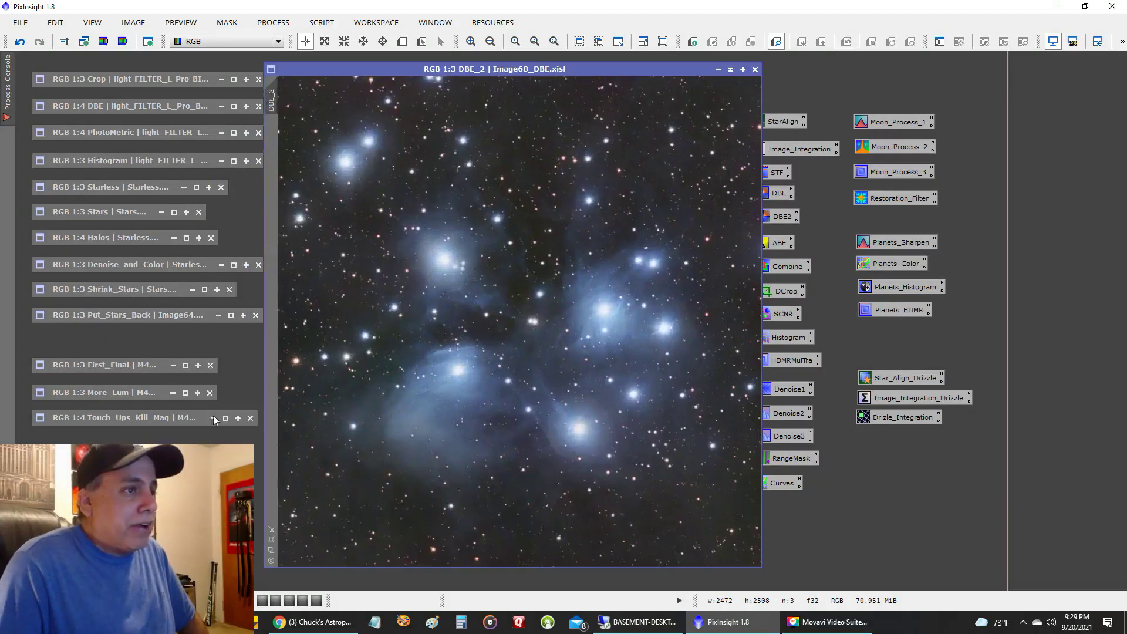
pyautogui.click(272, 552)
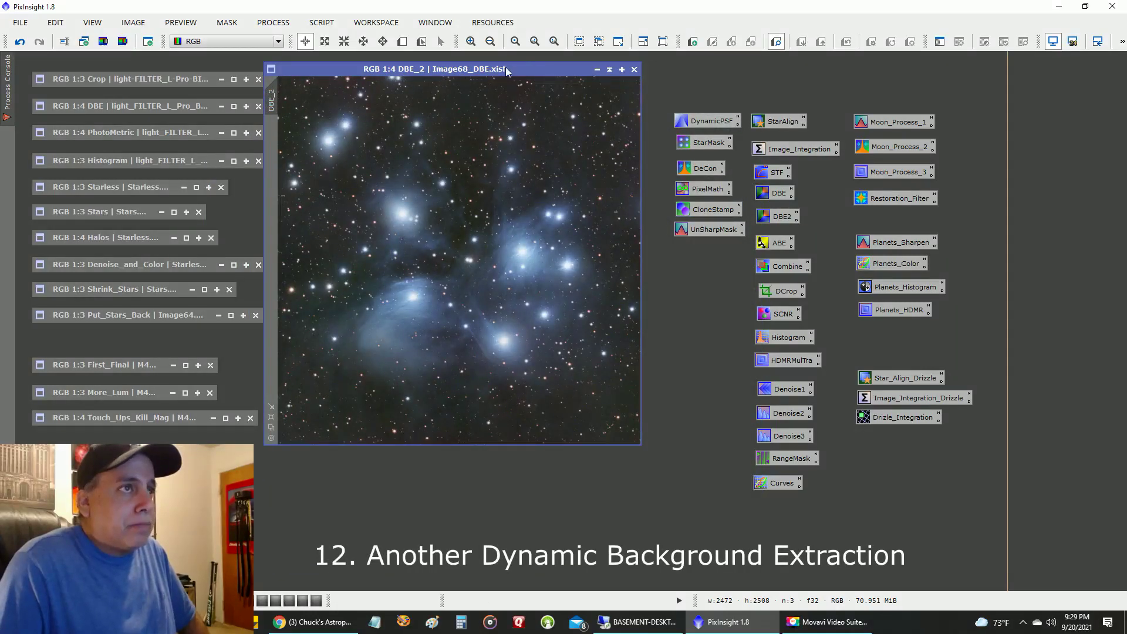
pyautogui.moveTo(505, 67); pyautogui.dragTo(928, 79)
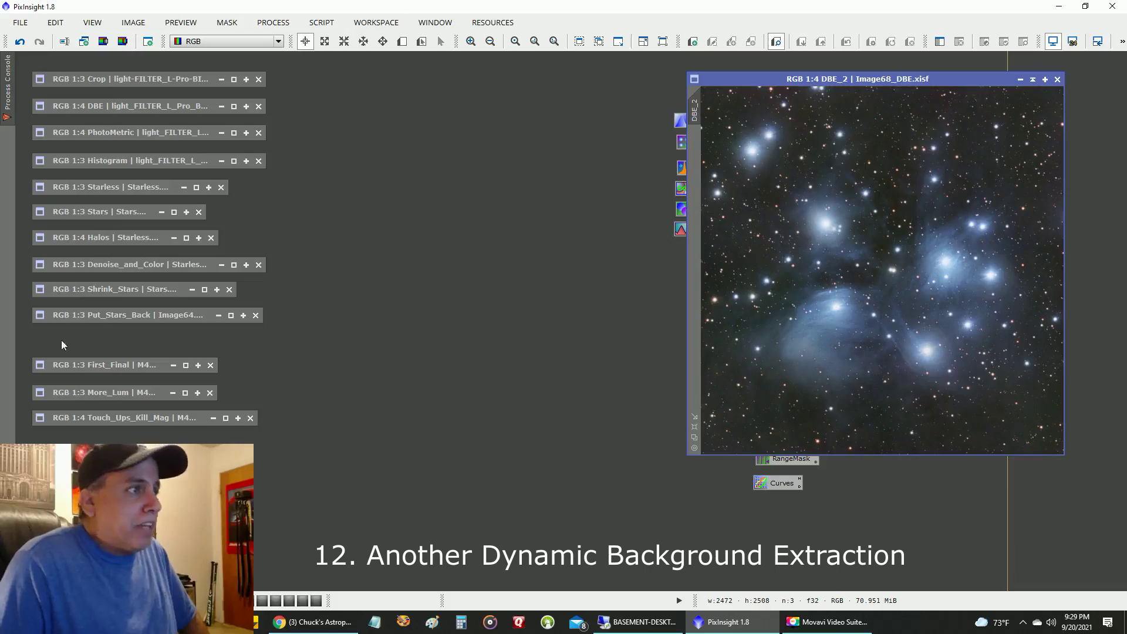
pyautogui.doubleClick(103, 316)
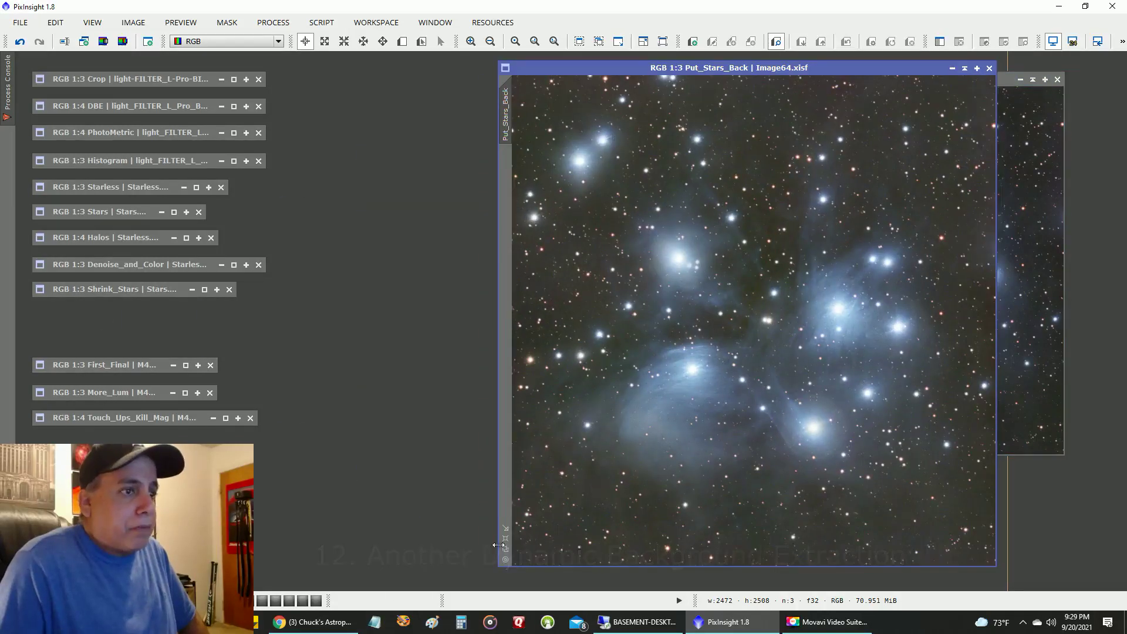
pyautogui.click(504, 549)
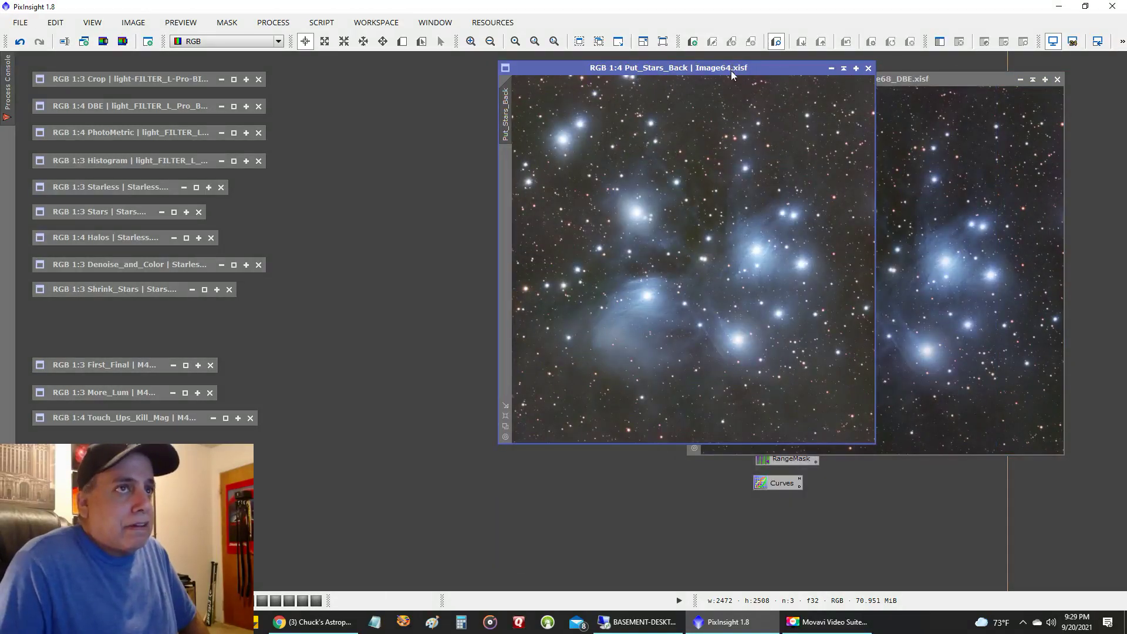
pyautogui.moveTo(731, 70); pyautogui.dragTo(515, 85)
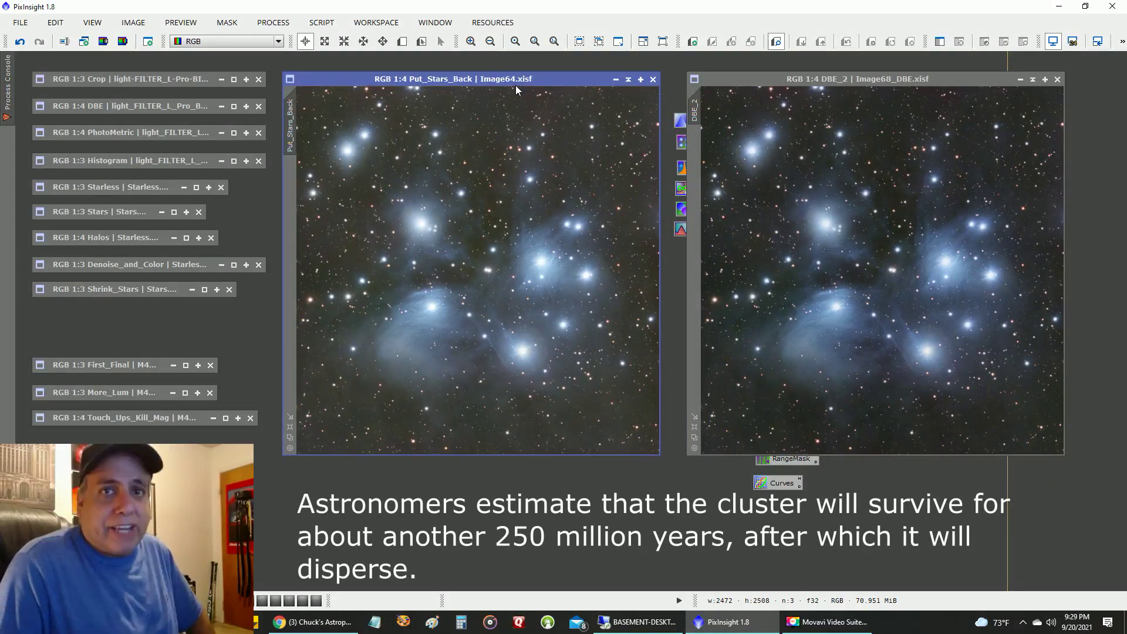
pyautogui.click(628, 80)
pyautogui.click(1032, 78)
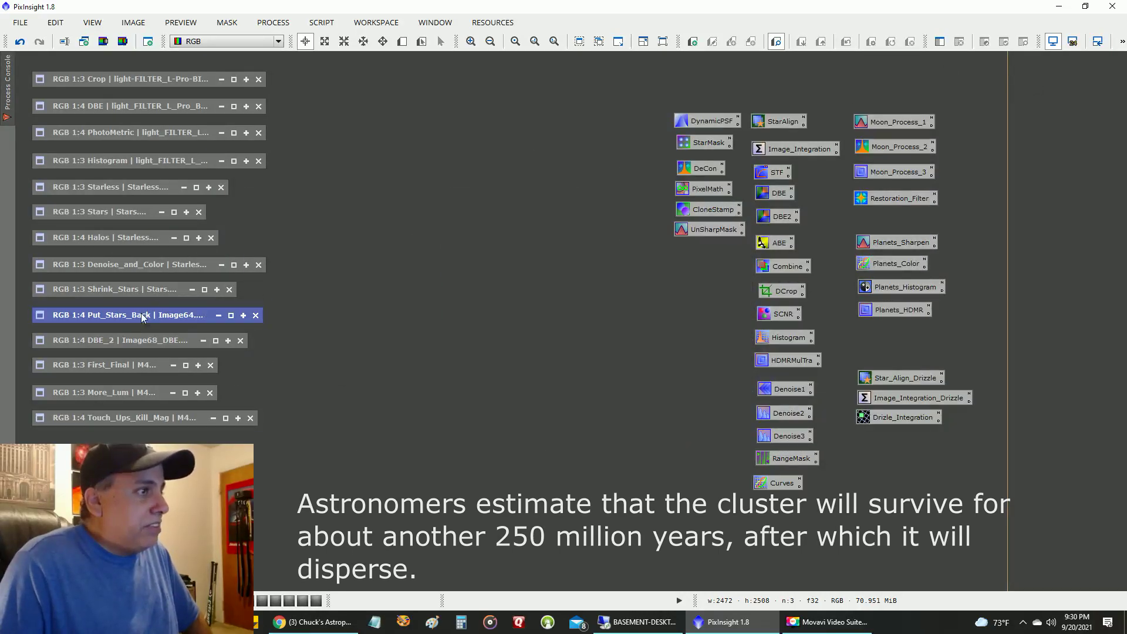
# View the First_Final M45 image on the right side of the workspace, then iconize it.
pyautogui.doubleClick(100, 366)
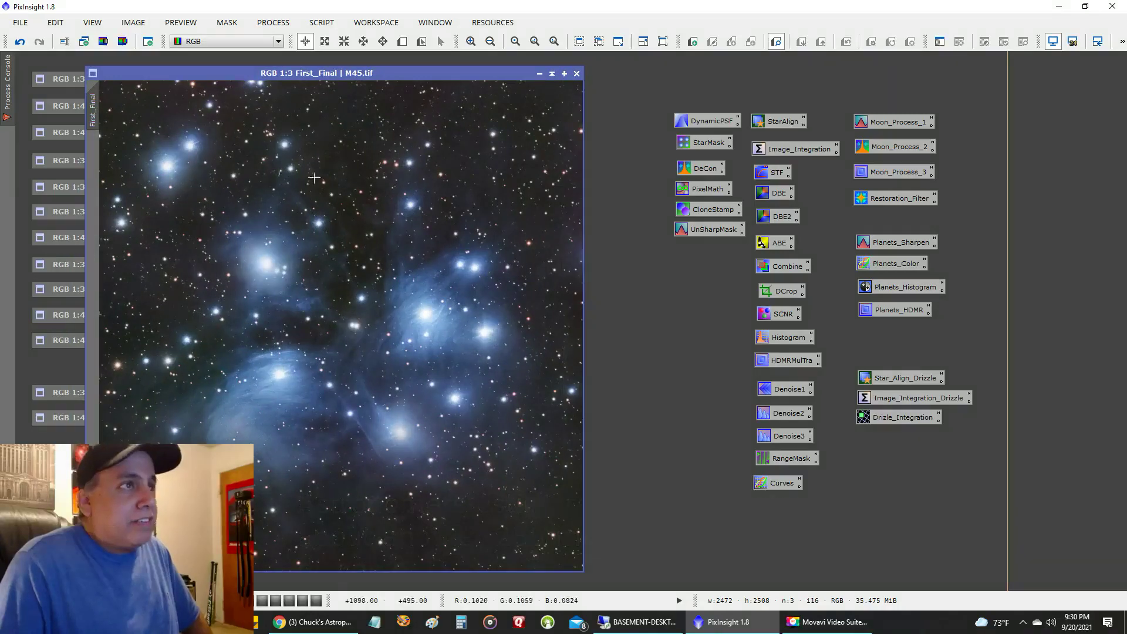
pyautogui.moveTo(357, 71); pyautogui.dragTo(796, 68)
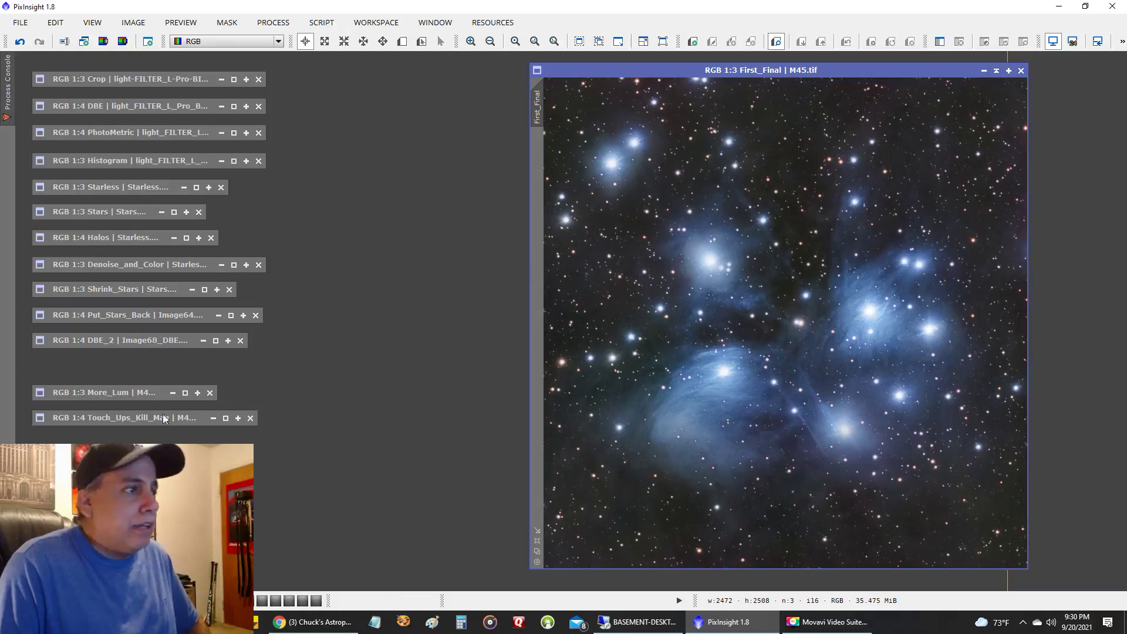
pyautogui.click(996, 70)
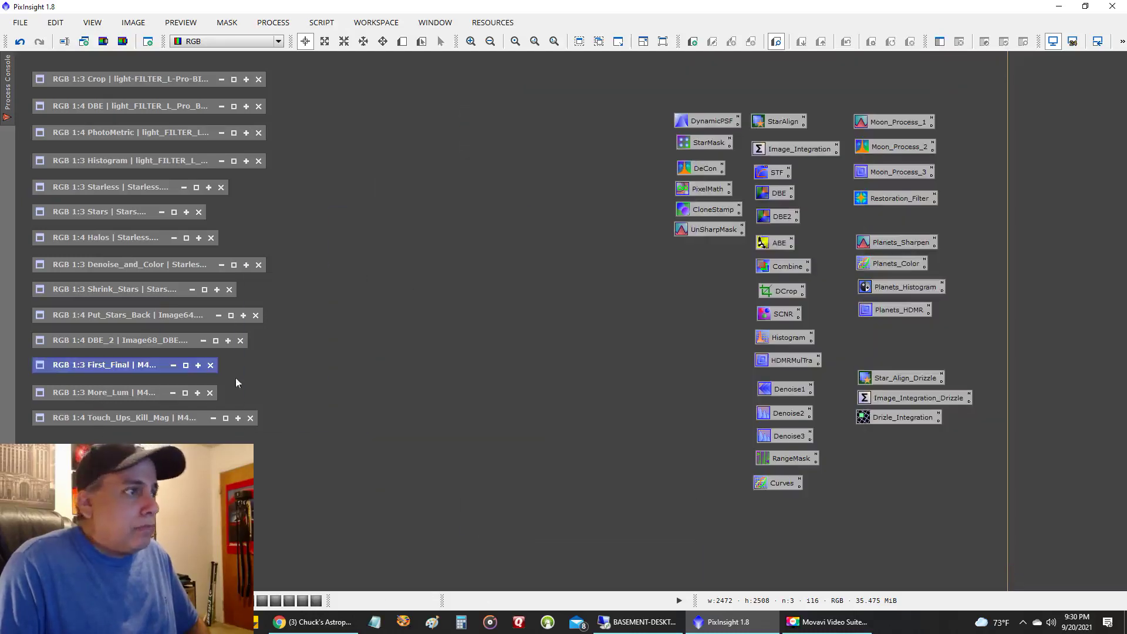
pyautogui.doubleClick(141, 392)
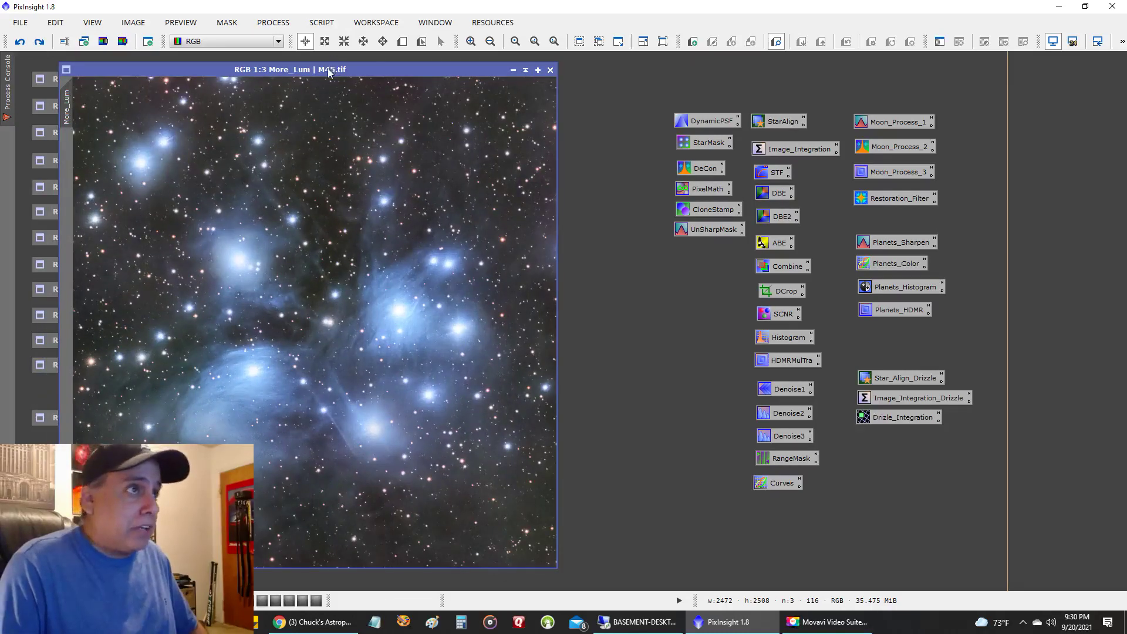
pyautogui.moveTo(329, 72); pyautogui.dragTo(788, 69)
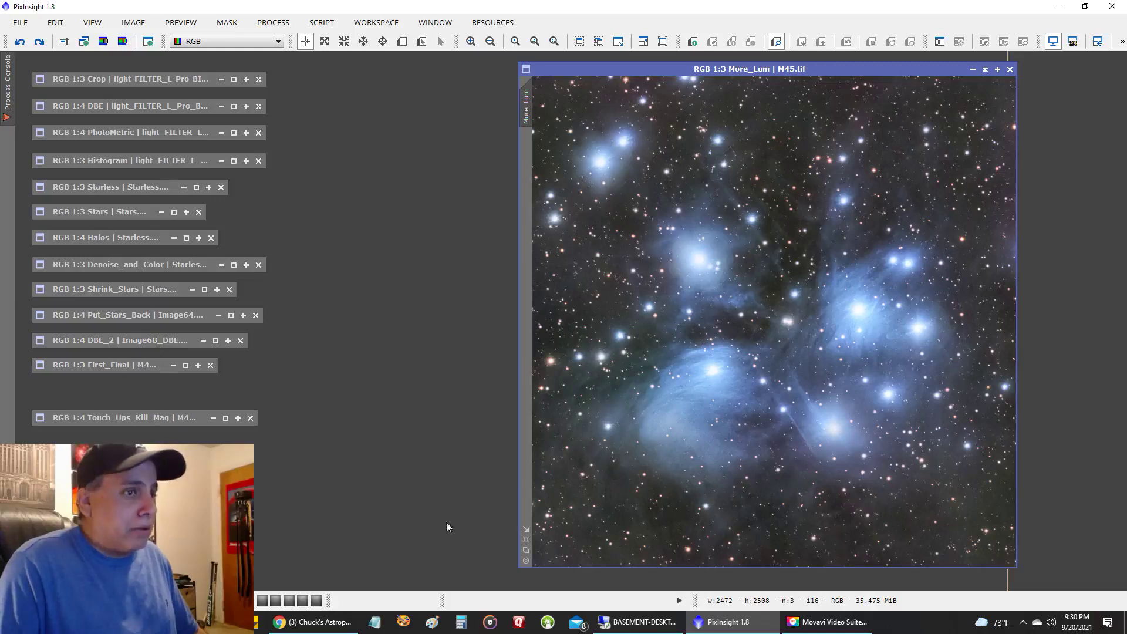
pyautogui.click(526, 551)
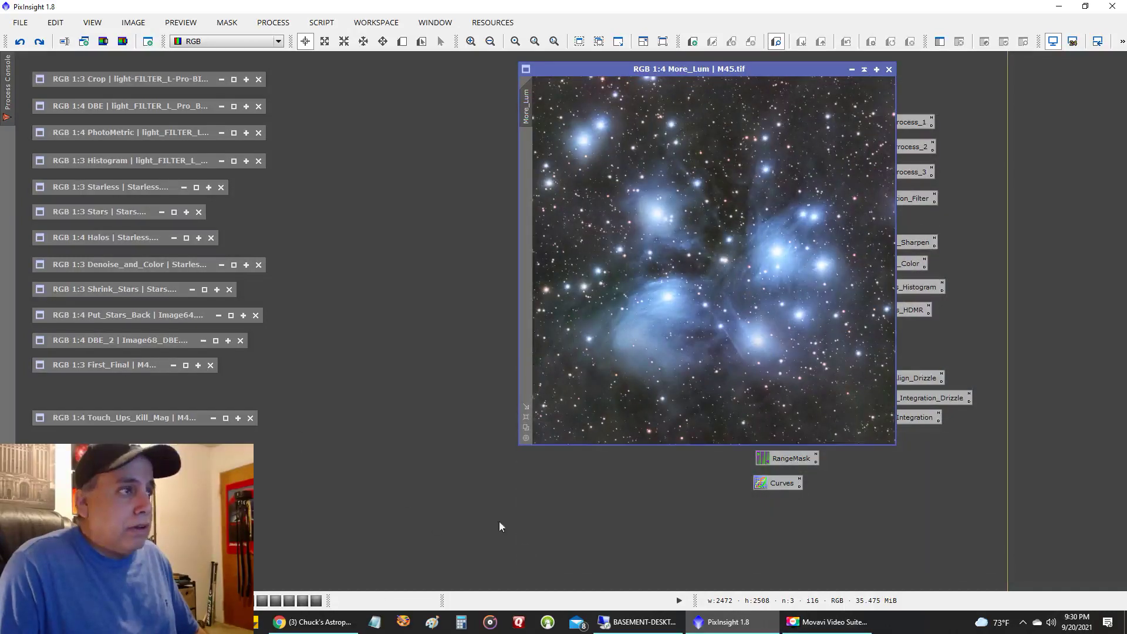
pyautogui.doubleClick(115, 368)
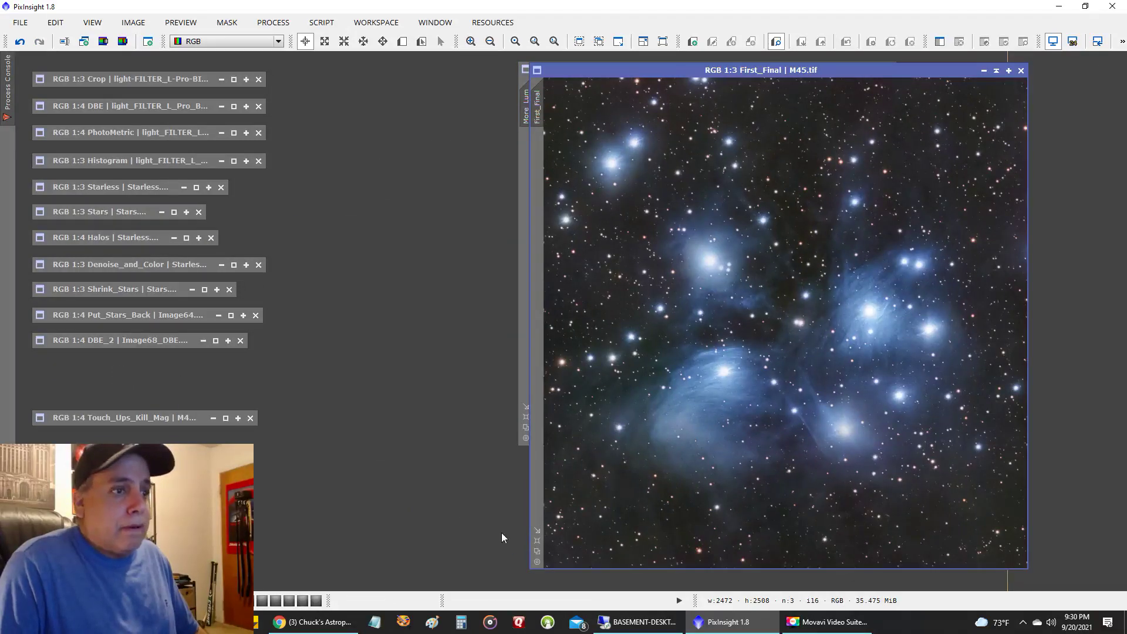
pyautogui.click(537, 552)
pyautogui.moveTo(819, 70); pyautogui.dragTo(421, 73)
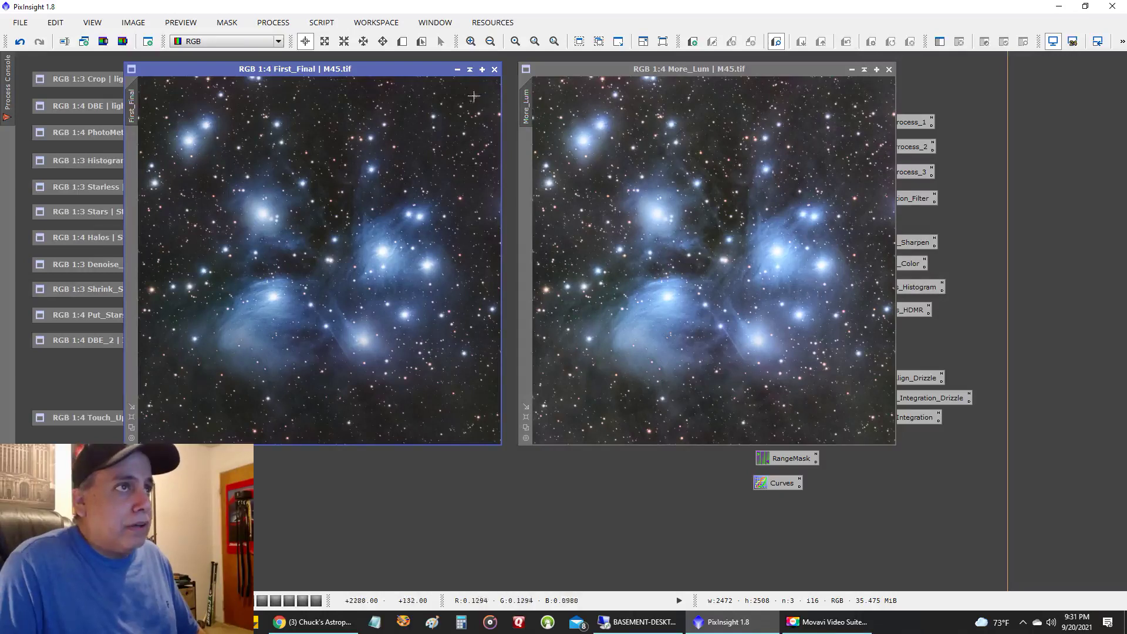
# Iconize First_Final, move More_Lum left, and view then iconize Touch_Ups_Kill_Mag.
pyautogui.click(469, 70)
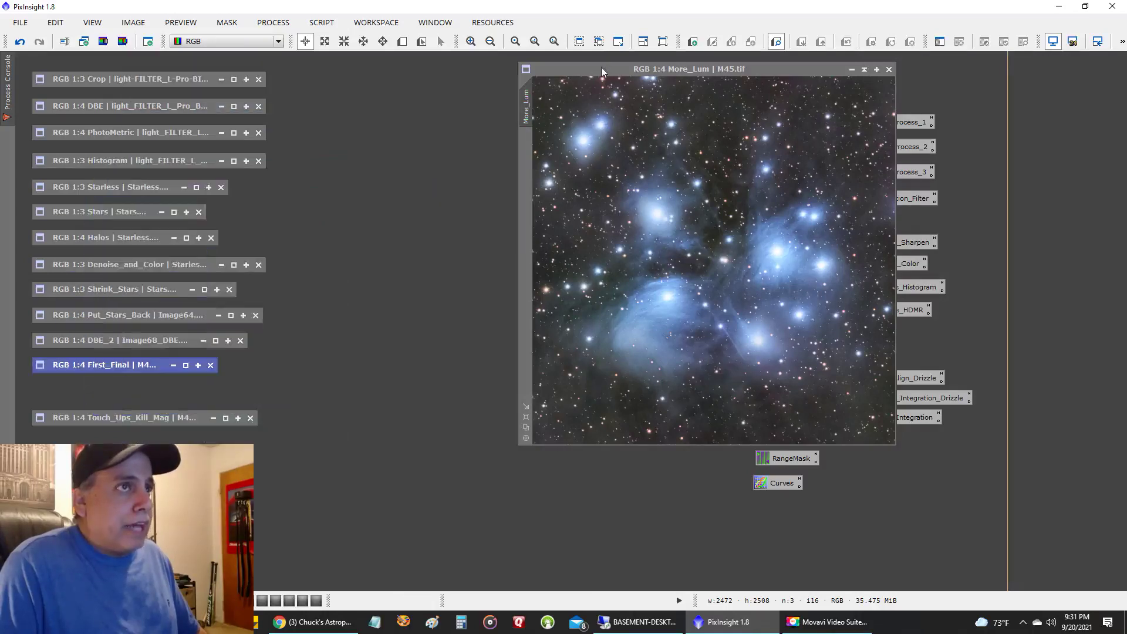
pyautogui.moveTo(601, 67); pyautogui.dragTo(294, 54)
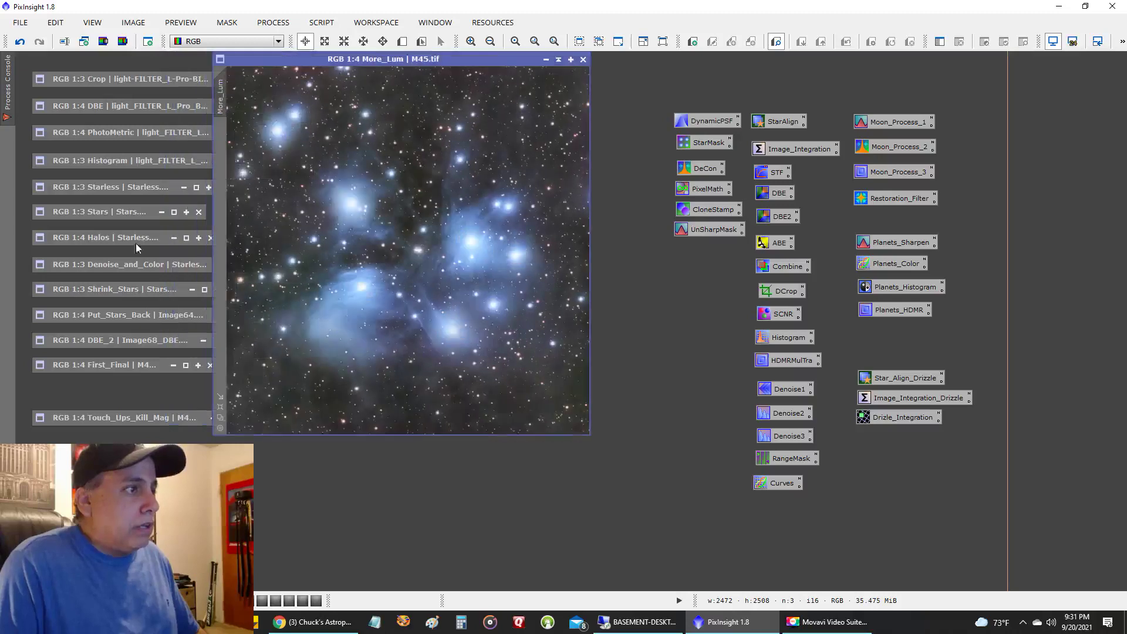
pyautogui.doubleClick(97, 418)
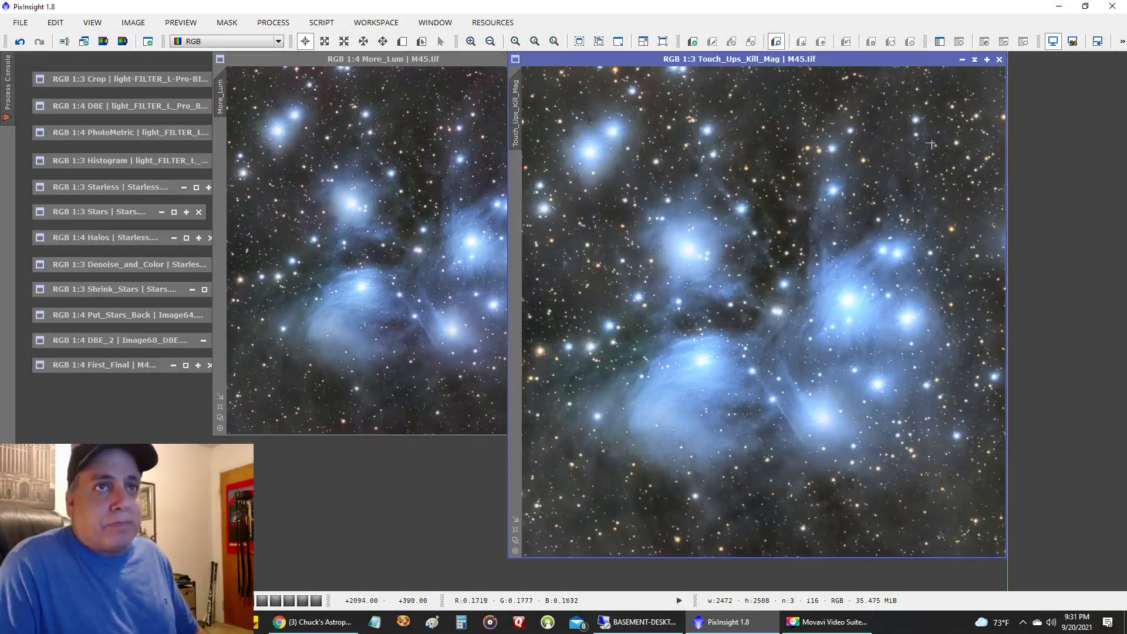
pyautogui.click(986, 58)
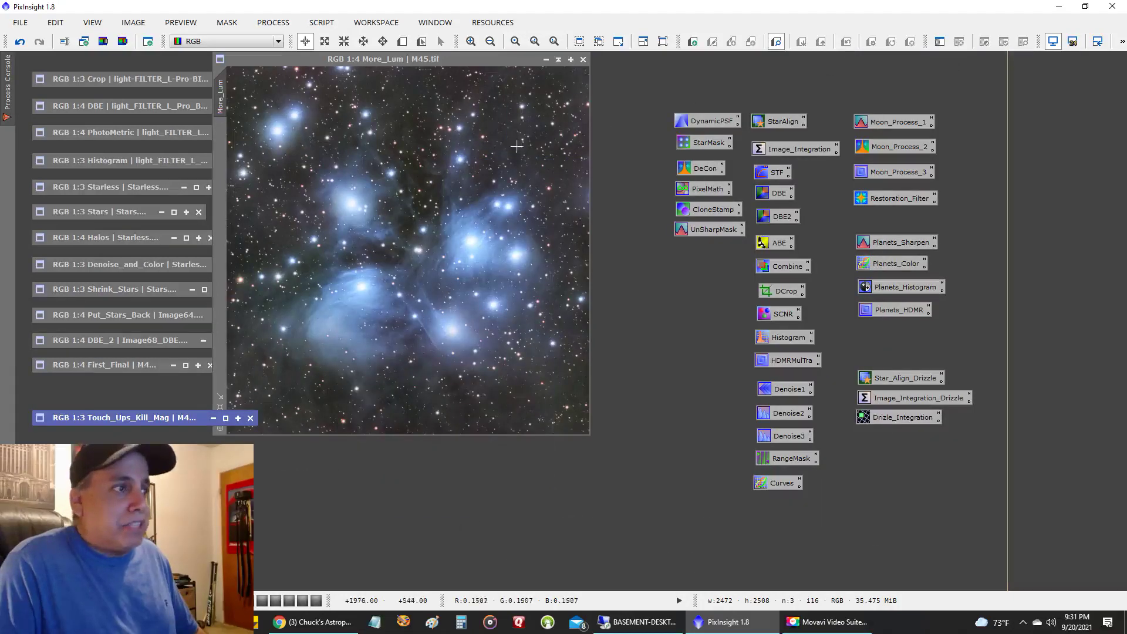
# Remove More_Lum's magenta cast with invert, SCNR Green, and invert back, then reopen Touch_Ups_Kill_Mag beside it.
pyautogui.scroll(1, 339, 128)
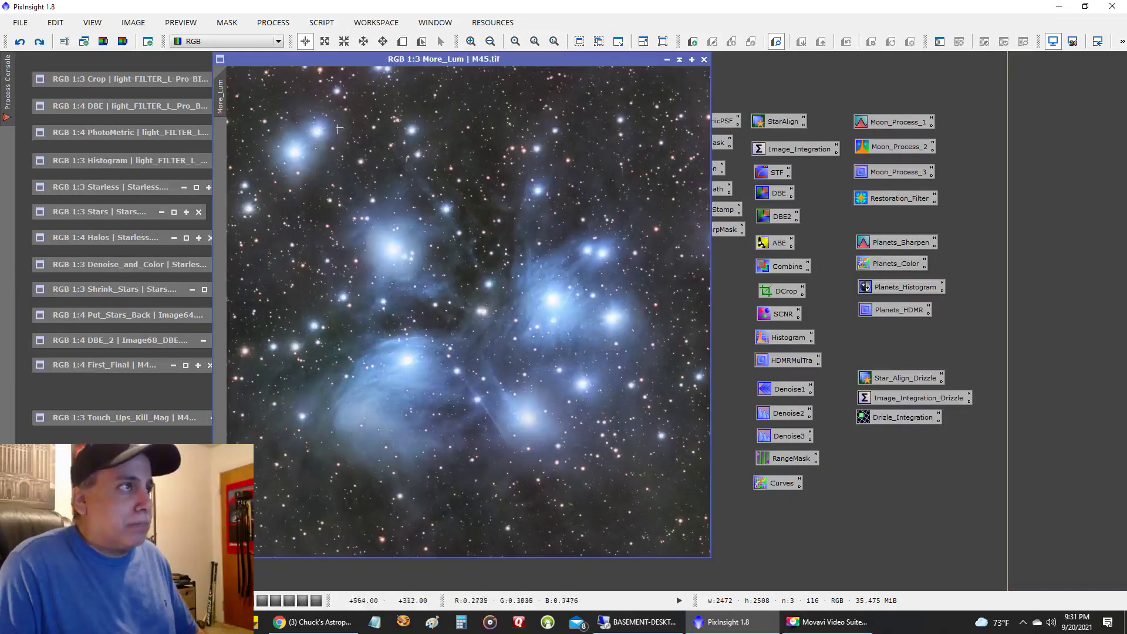
pyautogui.click(134, 23)
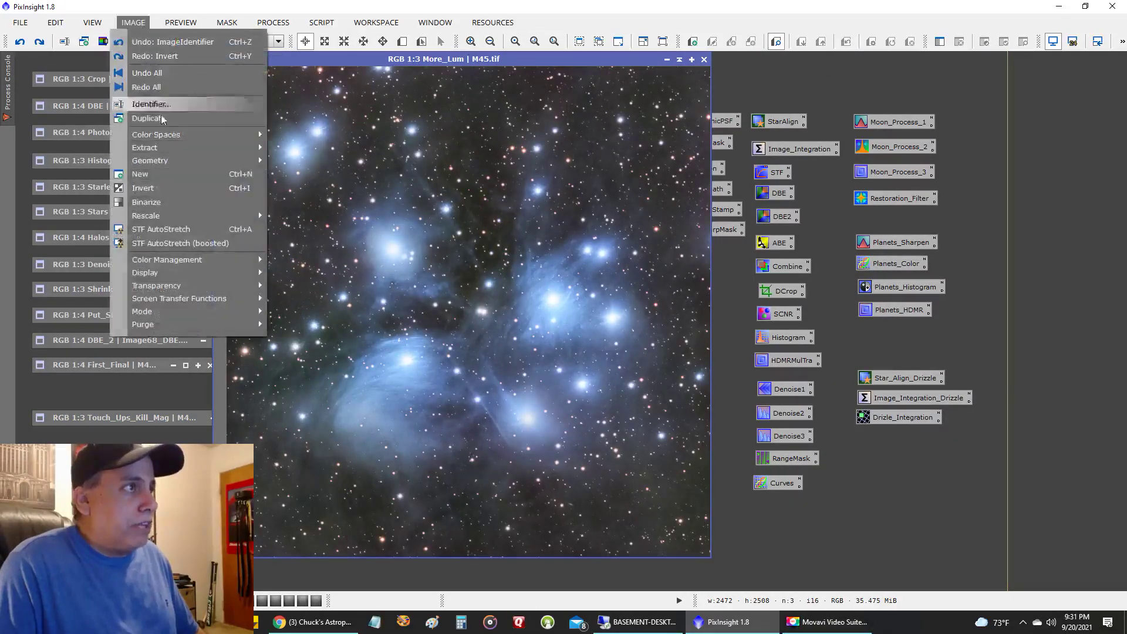
pyautogui.click(176, 188)
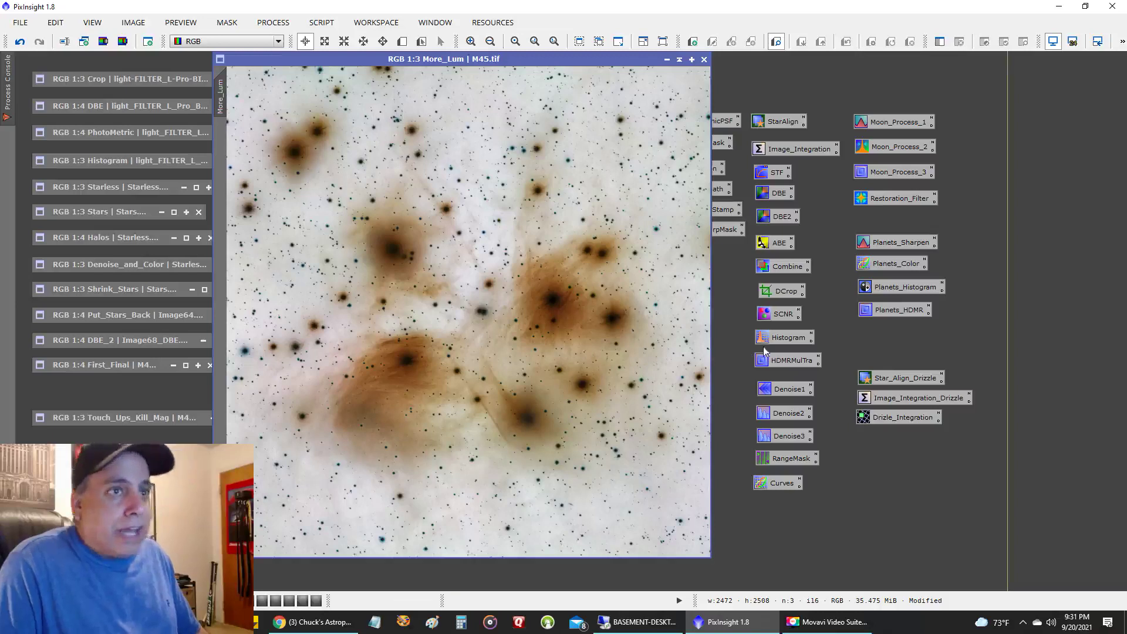
pyautogui.doubleClick(783, 313)
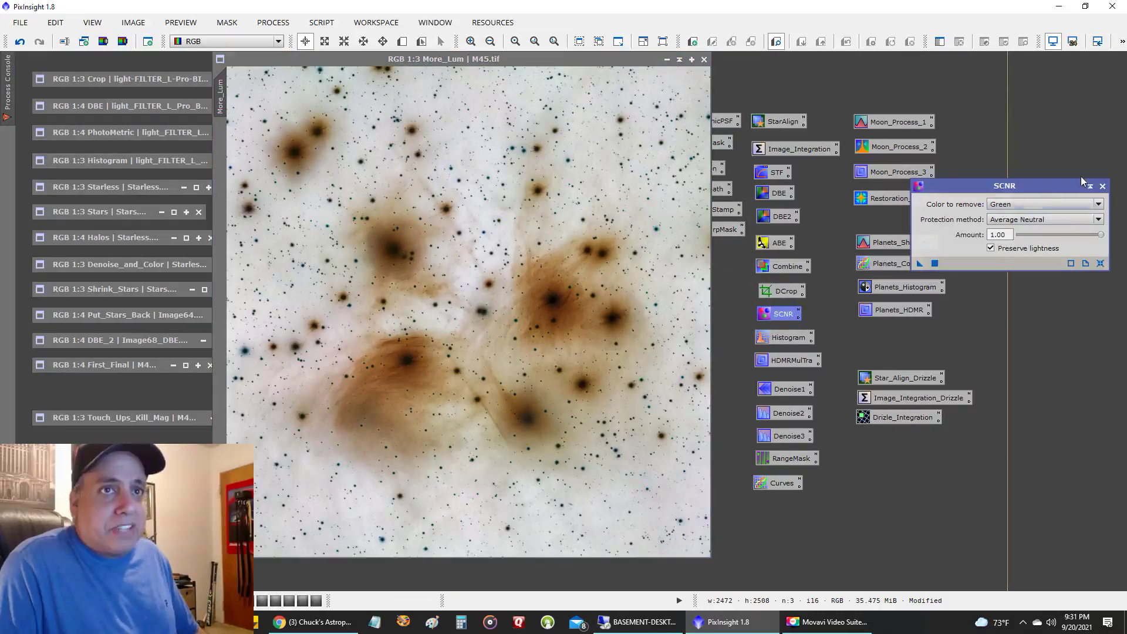
pyautogui.moveTo(919, 264); pyautogui.dragTo(652, 224)
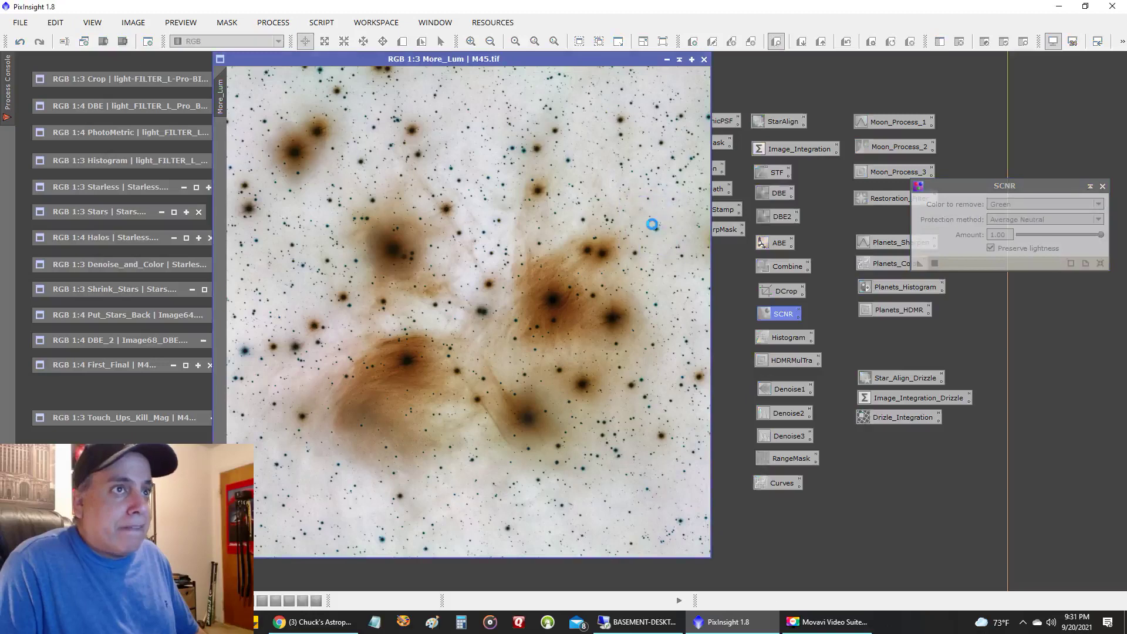
pyautogui.click(1103, 186)
pyautogui.click(133, 23)
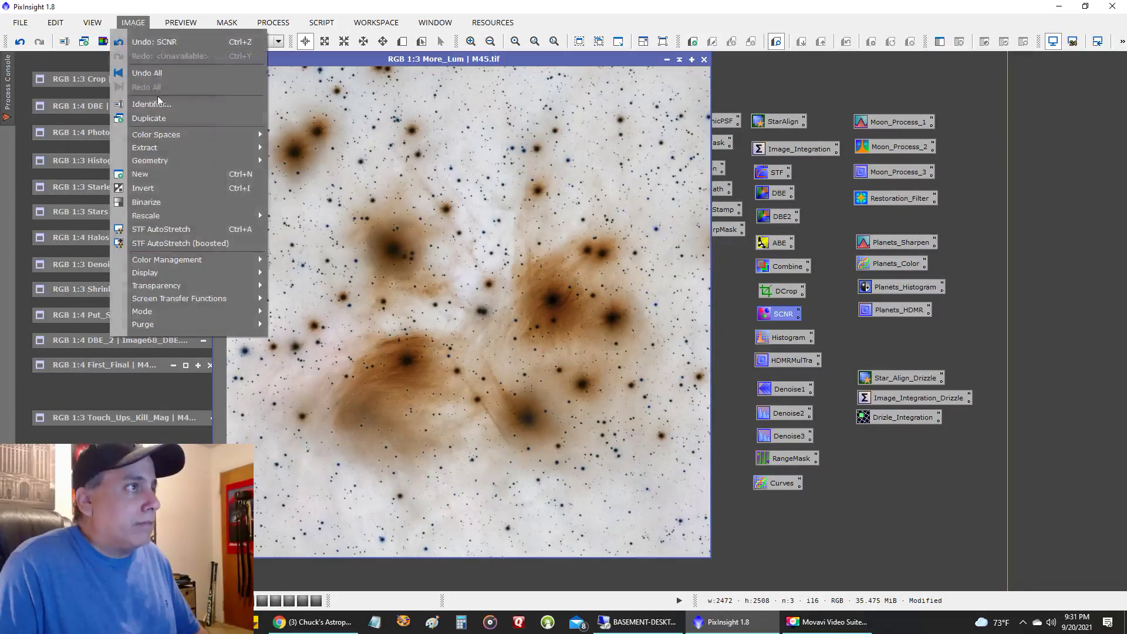
pyautogui.click(158, 186)
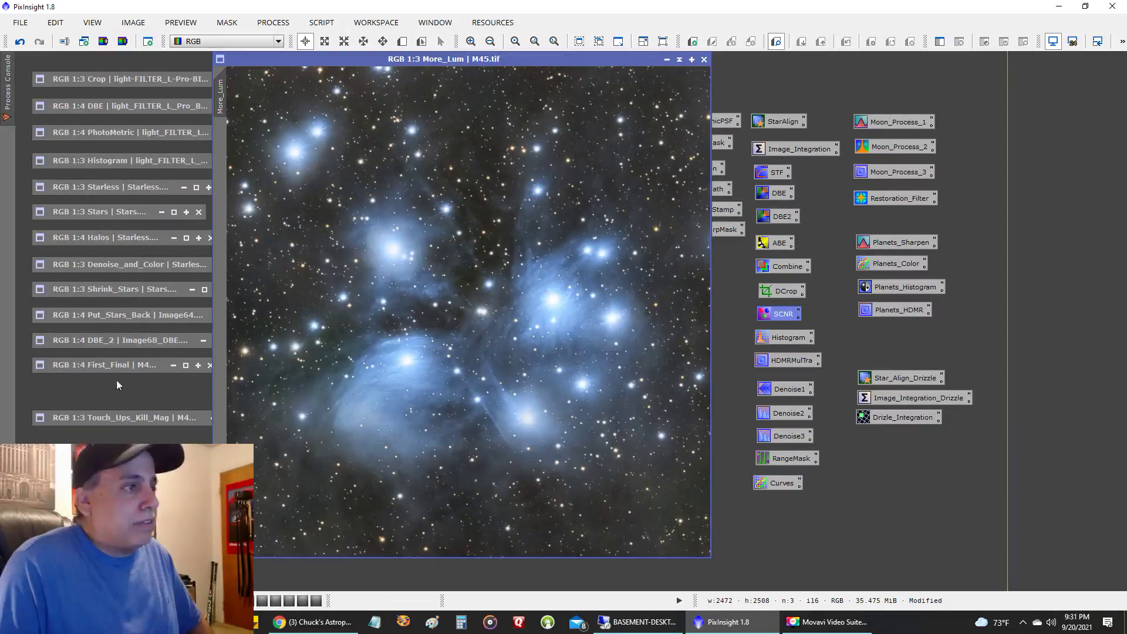
pyautogui.doubleClick(99, 417)
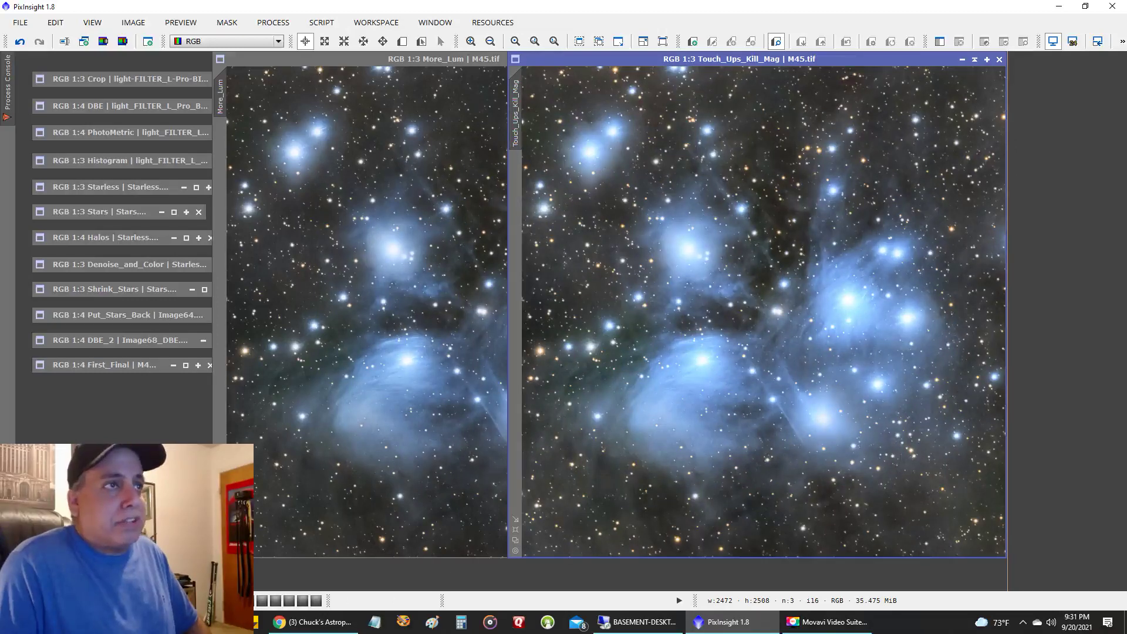
# Iconify More_Lum and move Touch_Ups_Kill_Mag to the workspace centre.
pyautogui.doubleClick(440, 59)
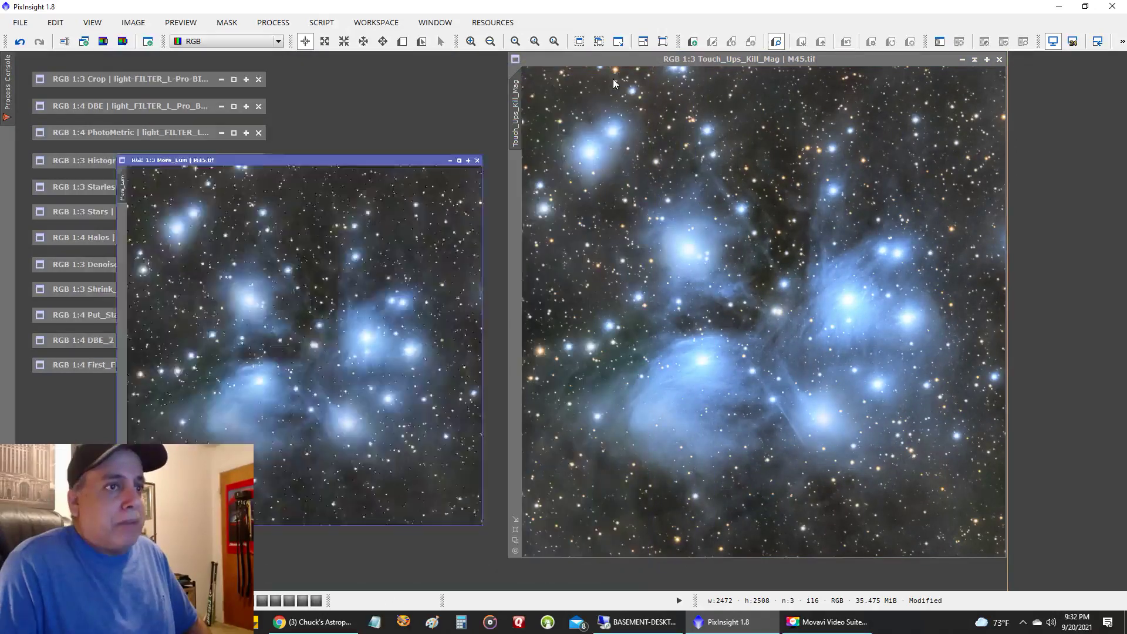
pyautogui.click(450, 160)
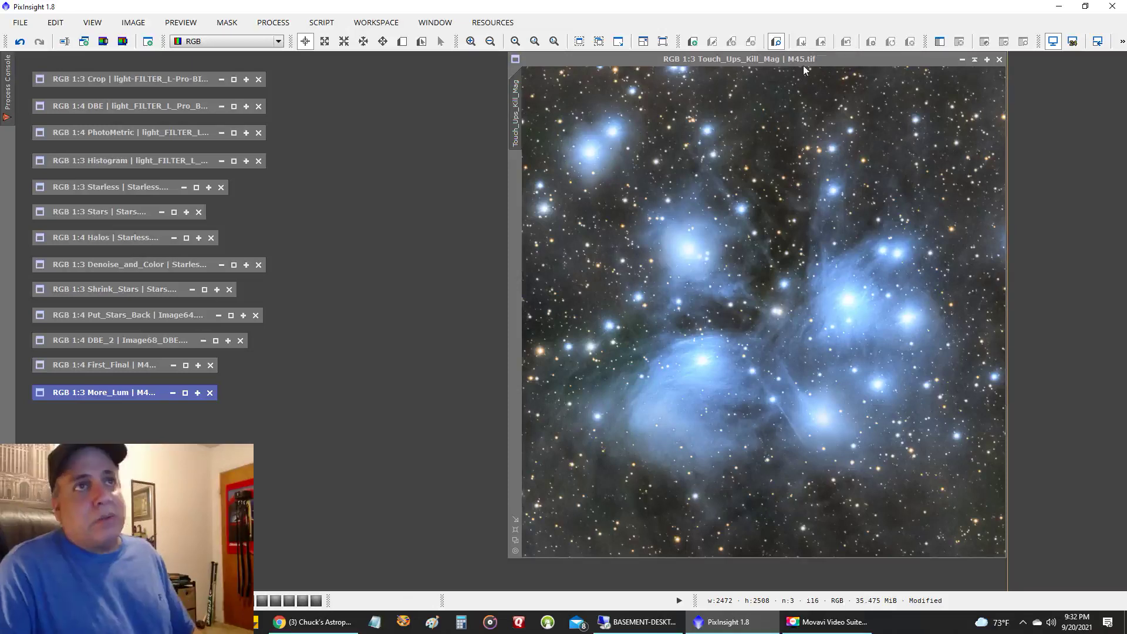
pyautogui.moveTo(800, 59); pyautogui.dragTo(647, 71)
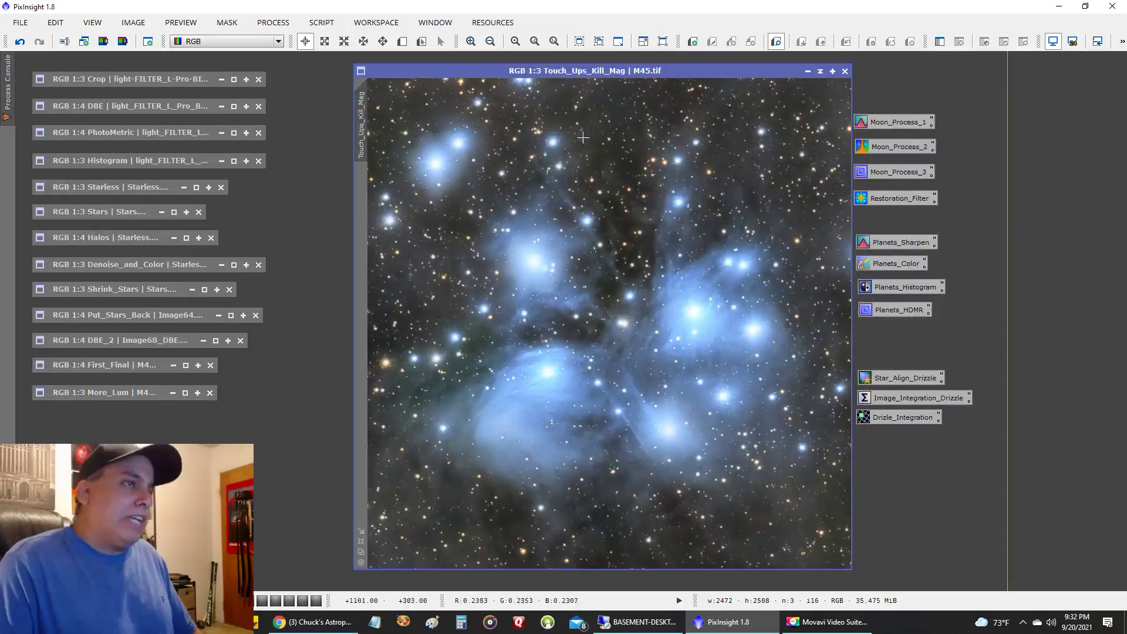
# Rotate Touch_Ups_Kill_Mag 180° then 90° clockwise to 2508×2472, and enlarge it to fill the window.
pyautogui.click(134, 22)
pyautogui.moveTo(199, 161)
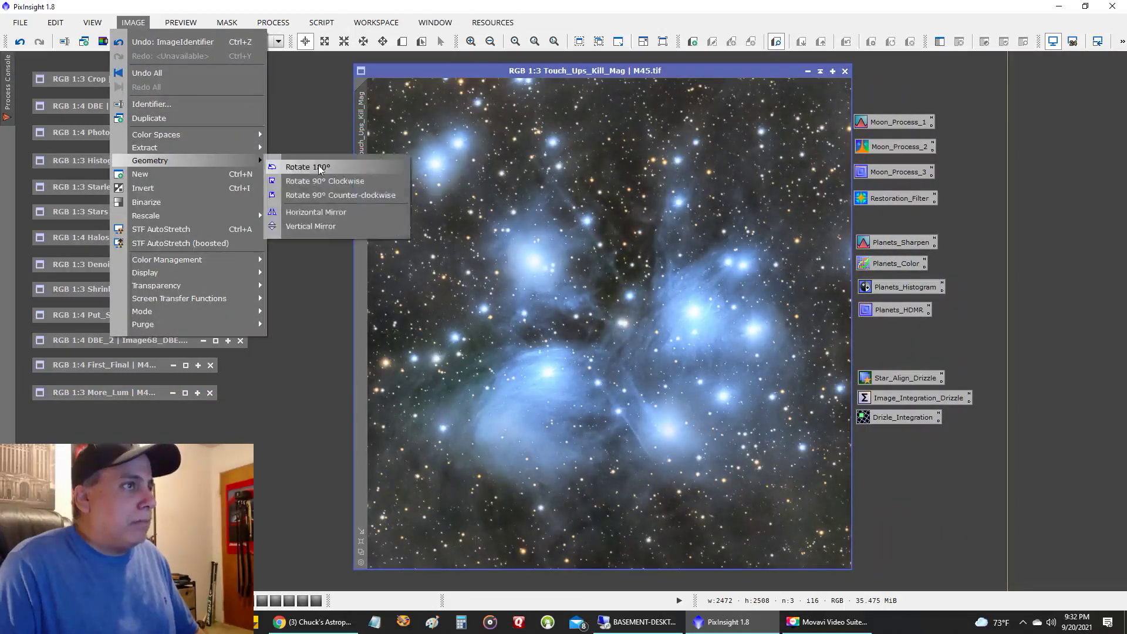
pyautogui.click(321, 169)
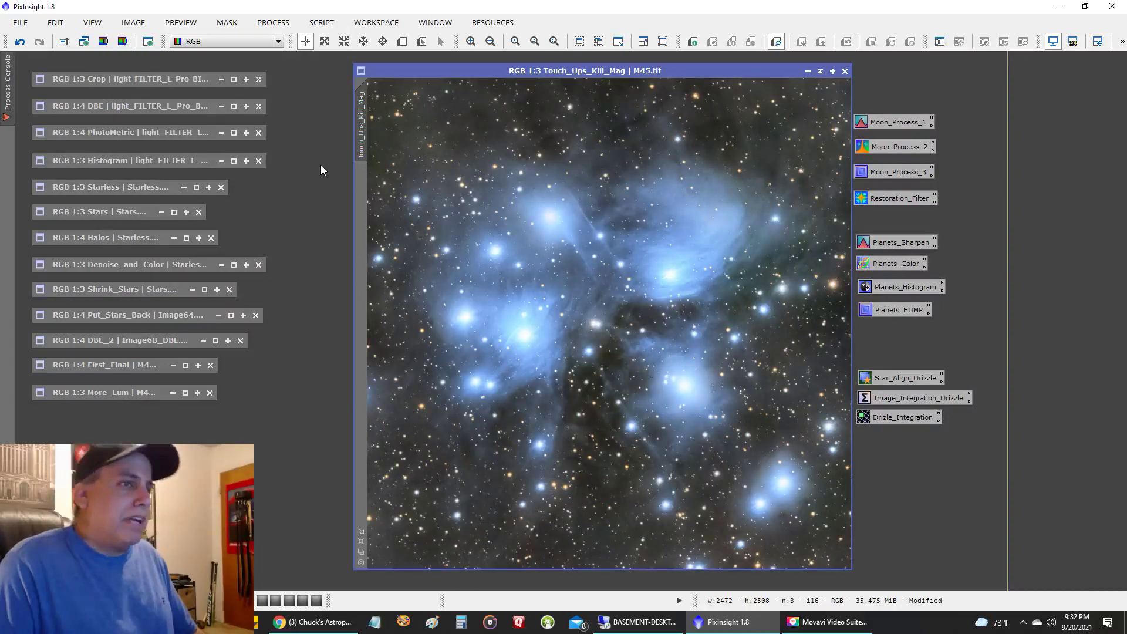
pyautogui.click(133, 22)
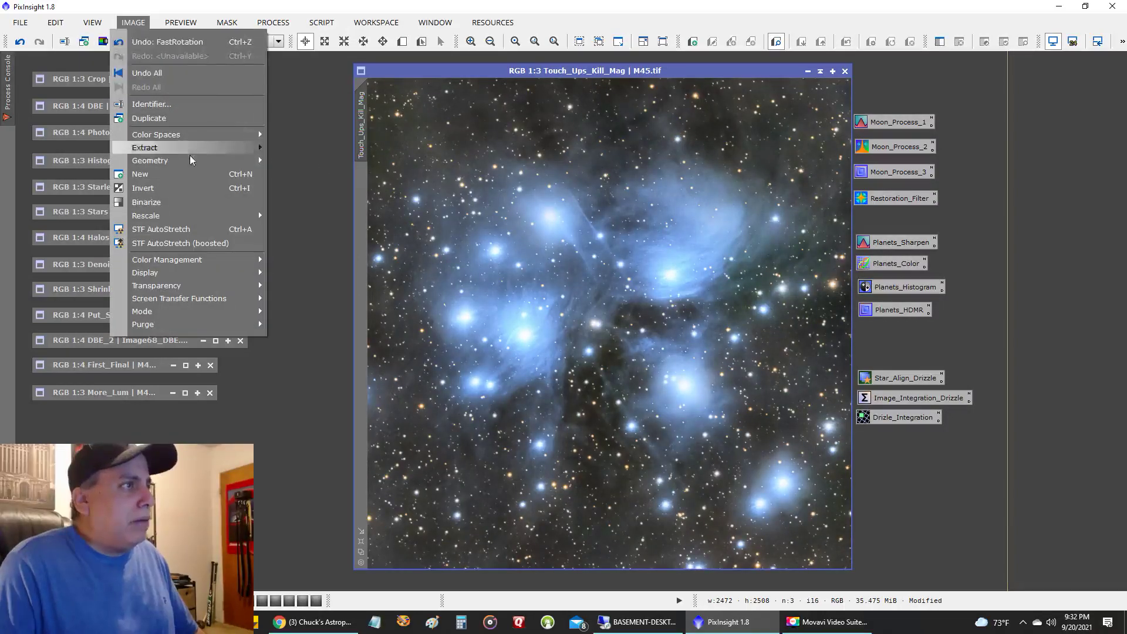
pyautogui.moveTo(193, 160)
pyautogui.click(348, 182)
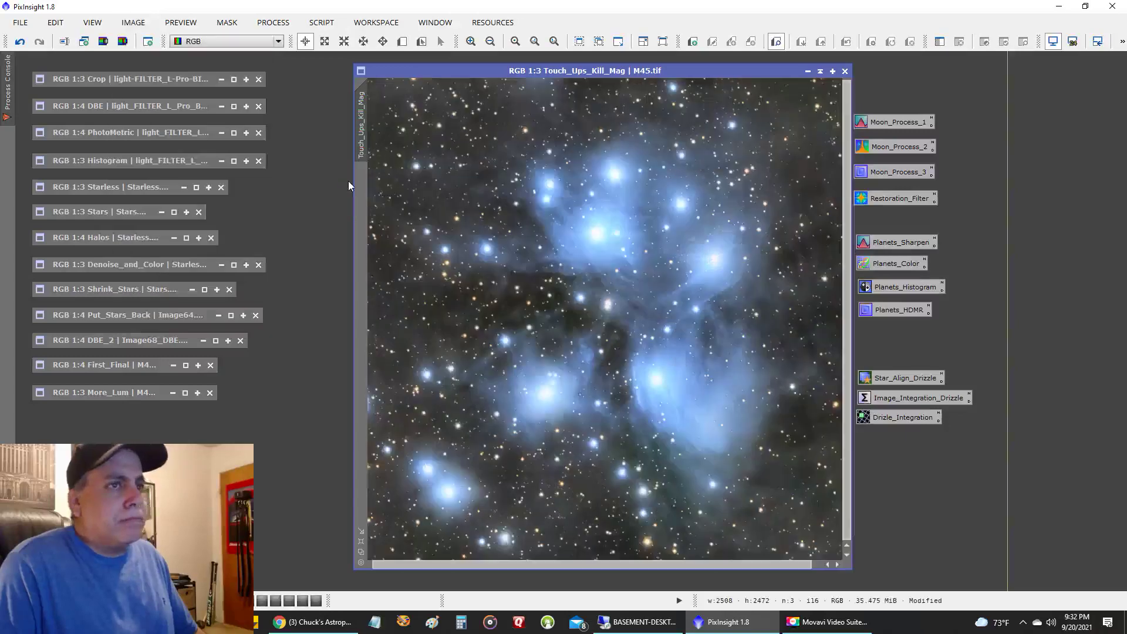
pyautogui.scroll(-1, 473, 253)
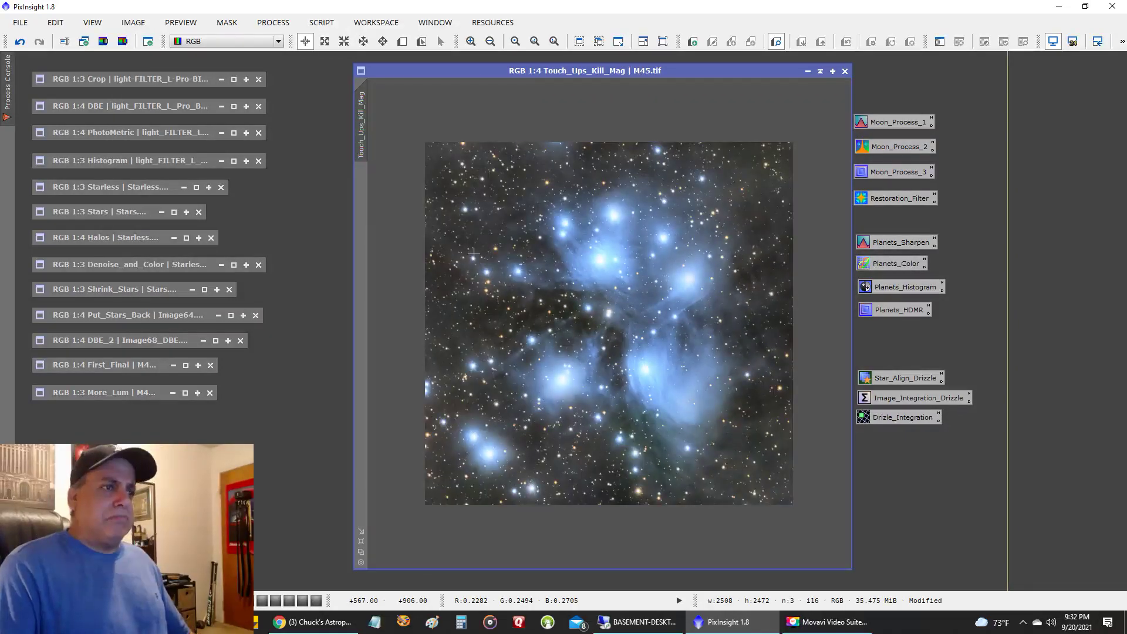
pyautogui.click(361, 541)
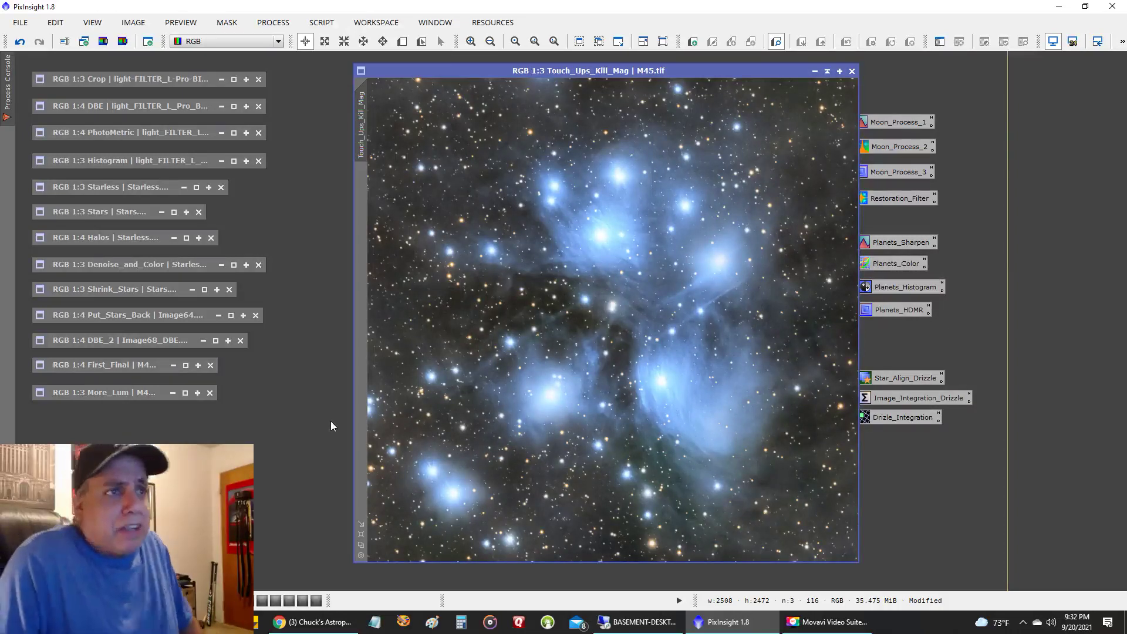
pyautogui.scroll(1, 699, 481)
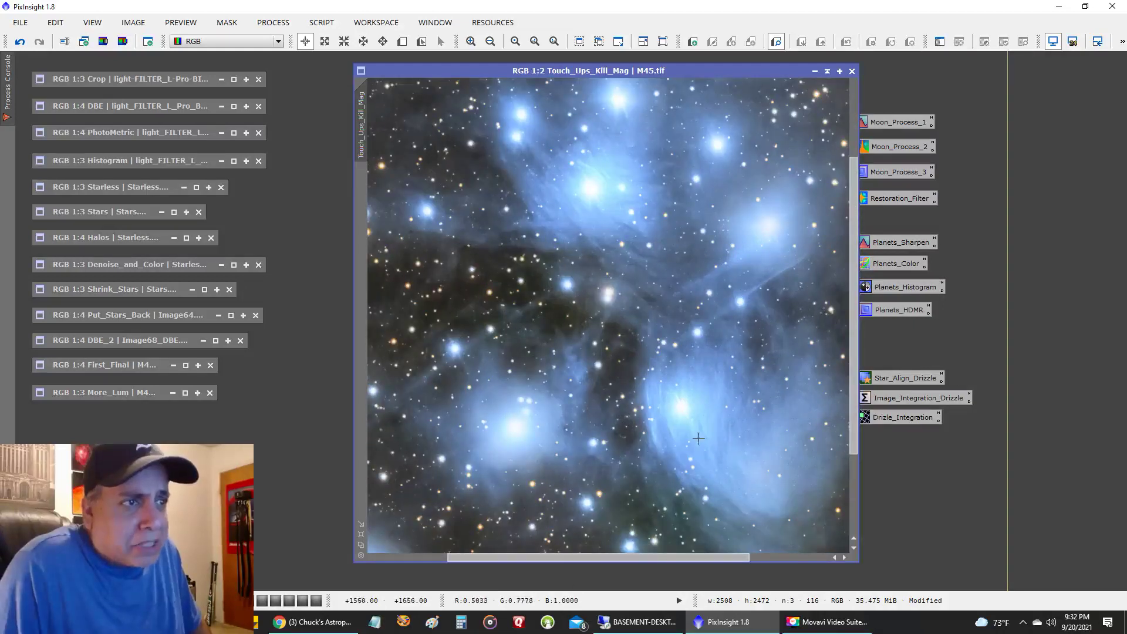
pyautogui.scroll(-2, 701, 432)
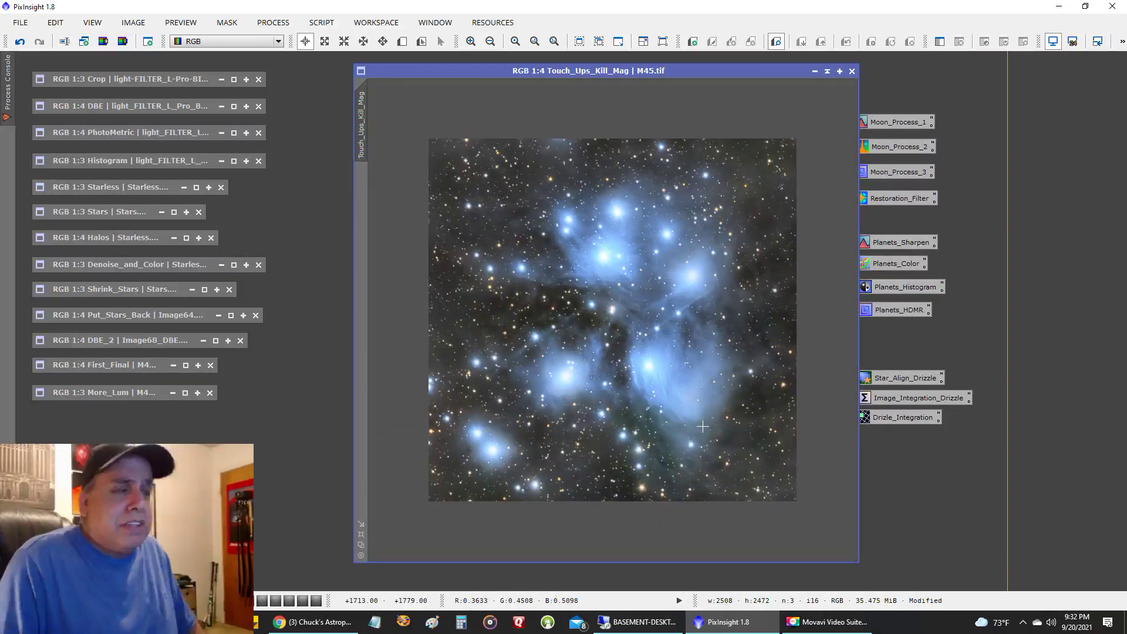